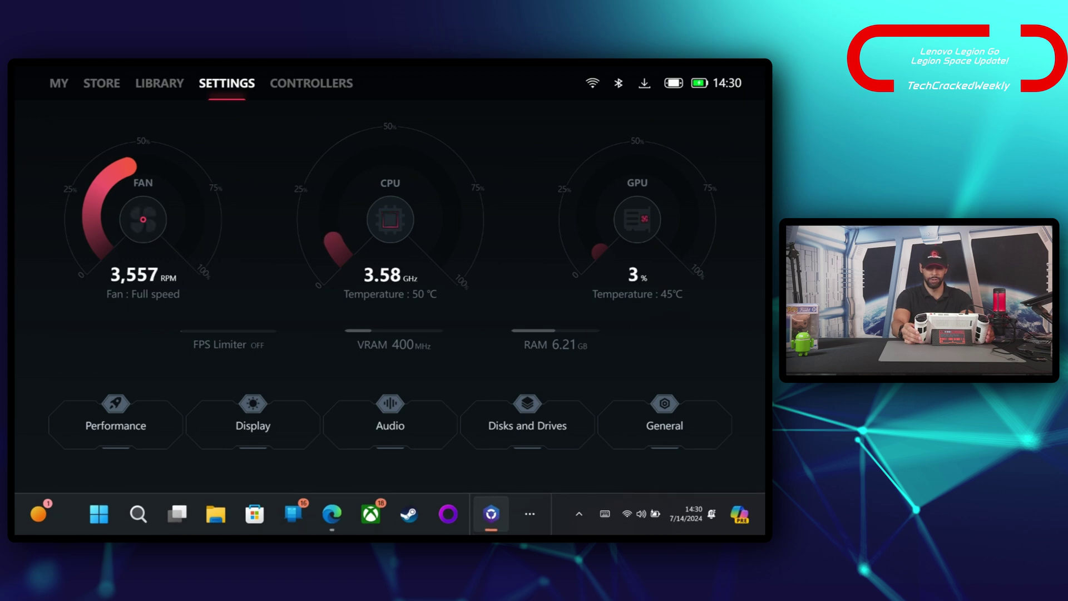
# Step: Close the Legion Space window from its taskbar thumbnail preview
pyautogui.moveTo(486, 515)
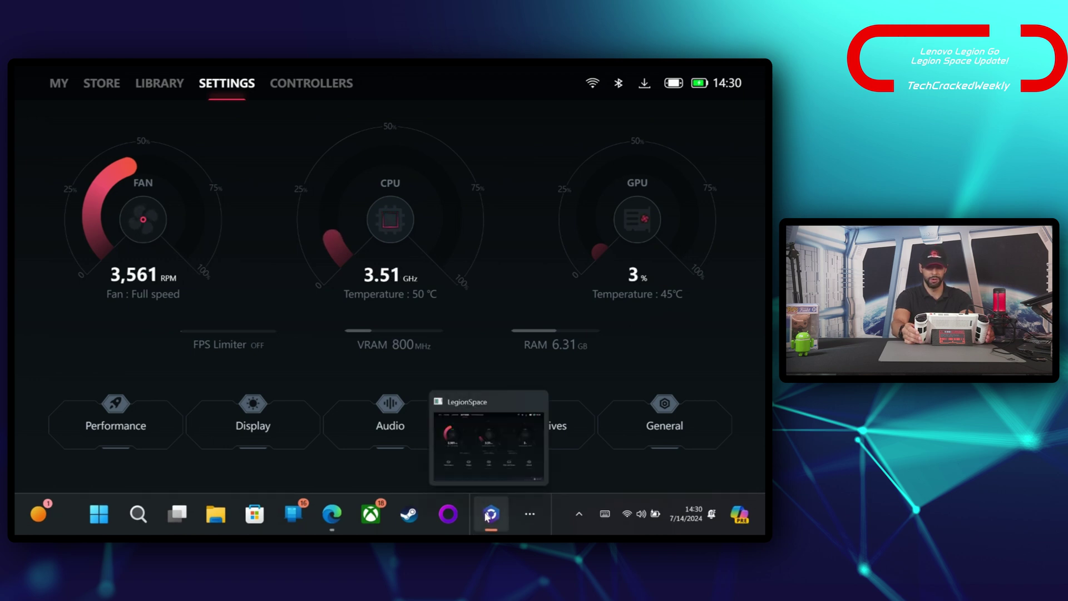
pyautogui.moveTo(496, 438)
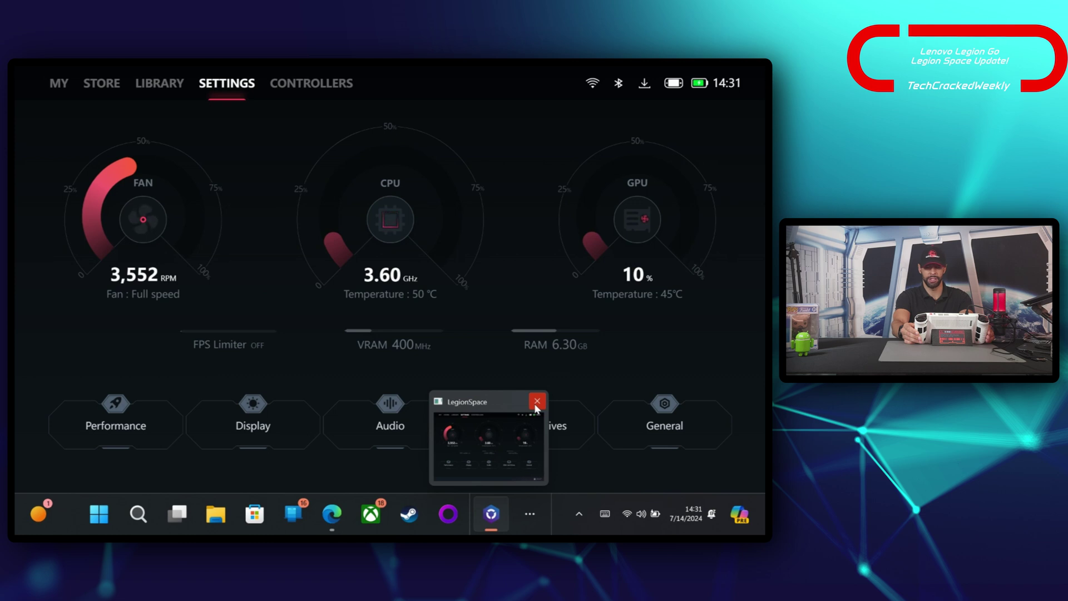
pyautogui.click(536, 401)
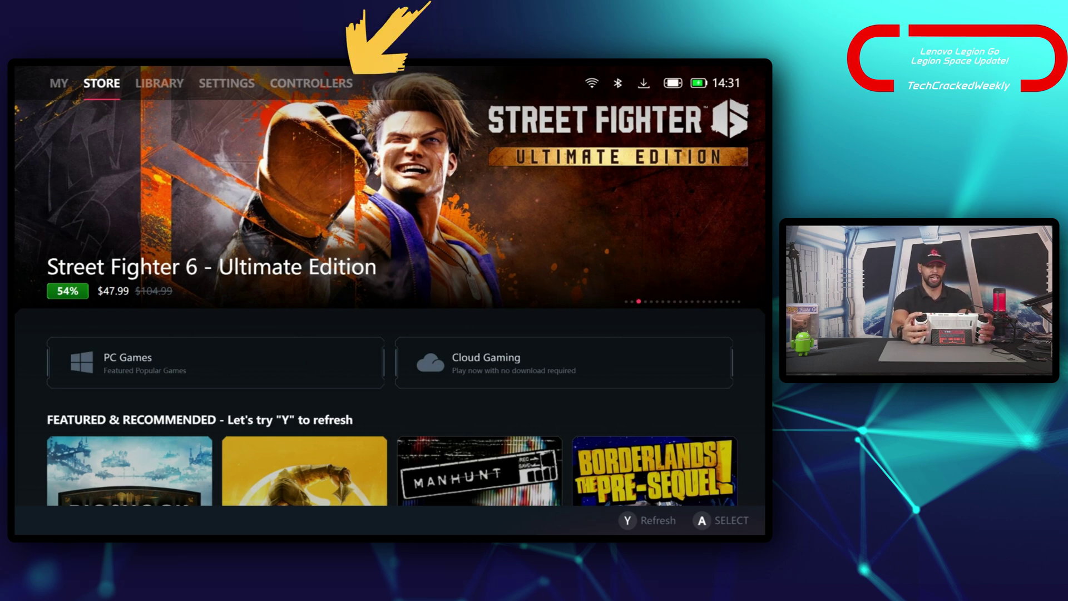
# Step: Cycle the top tabs from My through Store to the Library page
pyautogui.press('Left')
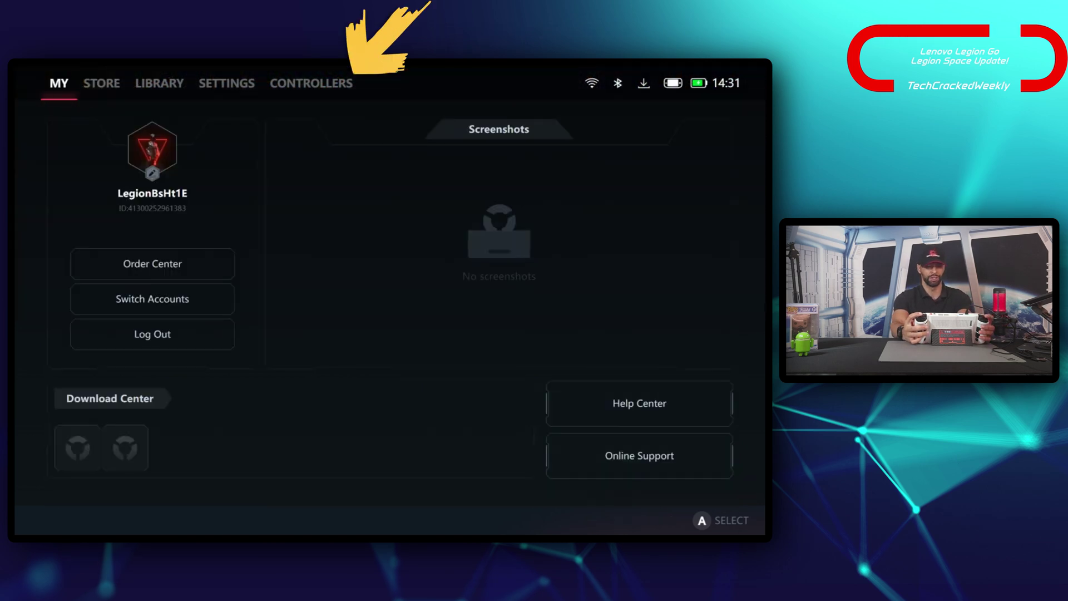
pyautogui.press('Right')
pyautogui.press('Right')
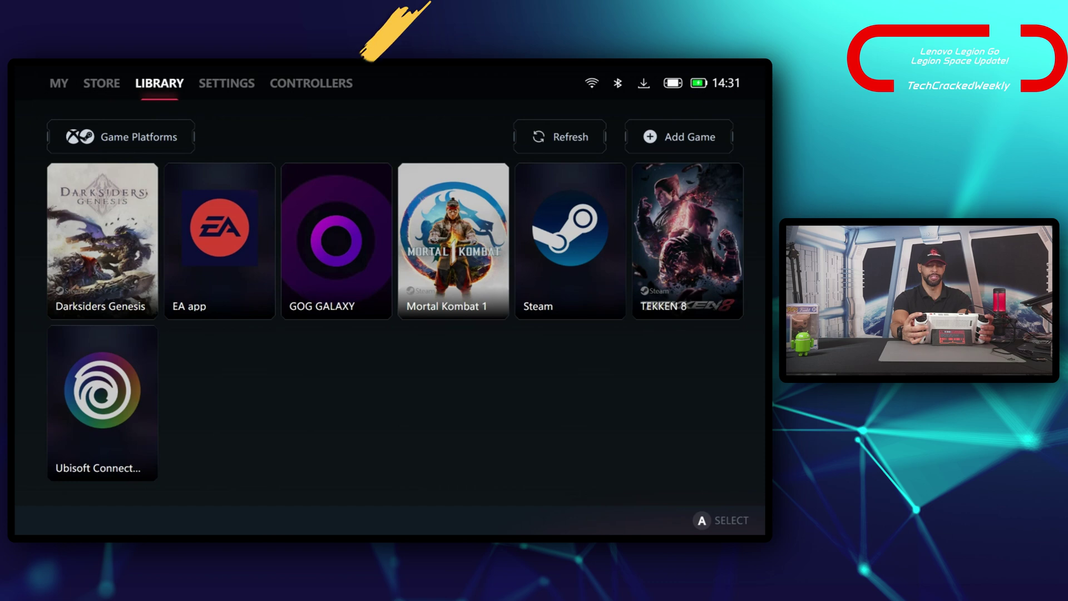
pyautogui.press('Right')
pyautogui.press('Right')
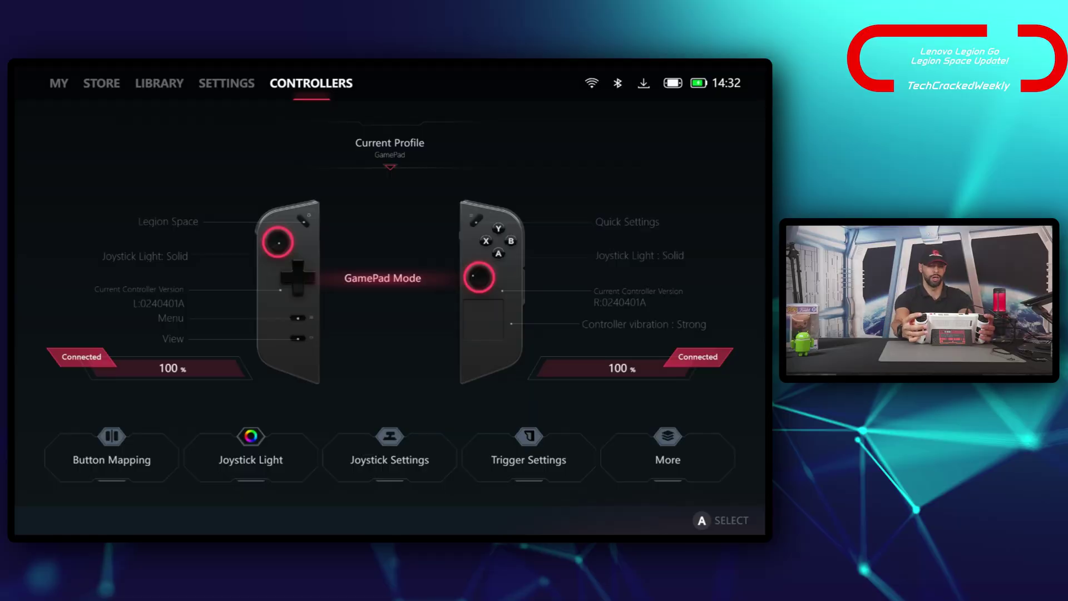
# Step: Page back from Controllers to the My page with the profile and Download Center
pyautogui.press('Left')
pyautogui.press('Left')
pyautogui.press('Left')
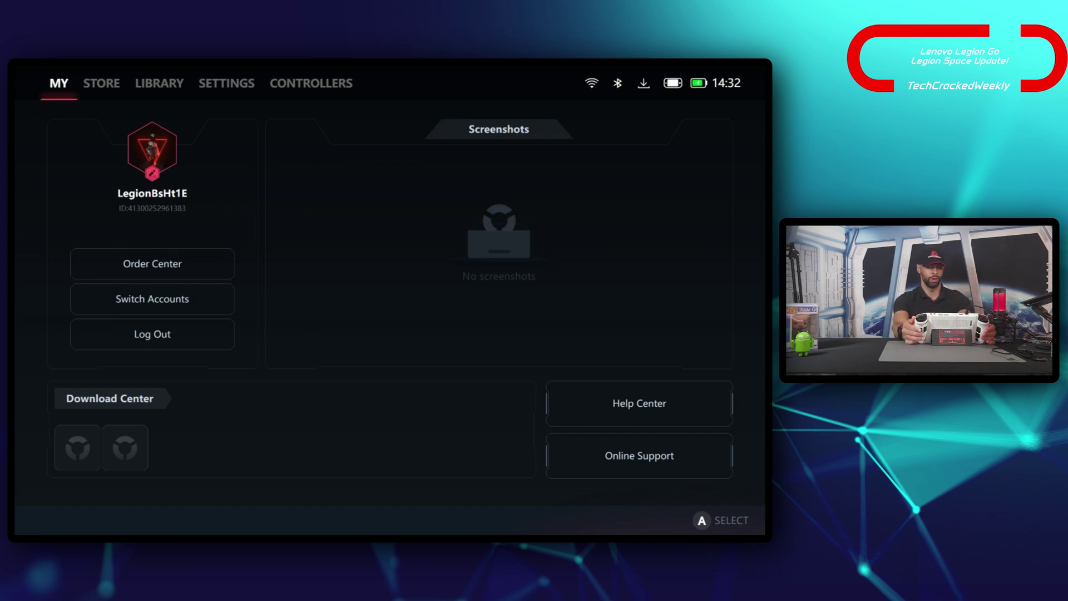
# Step: Browse the My page's Download Center tiles and help options, then switch to Store
pyautogui.press('Down')
pyautogui.press('Down')
pyautogui.press('Down')
pyautogui.press('Down')
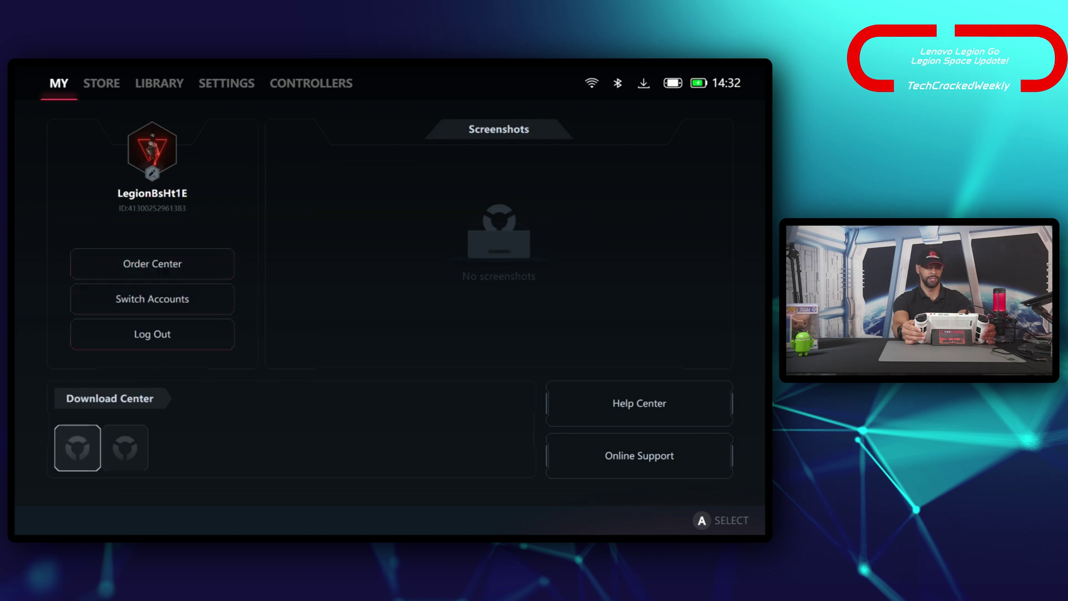
pyautogui.press('Right')
pyautogui.press('Right')
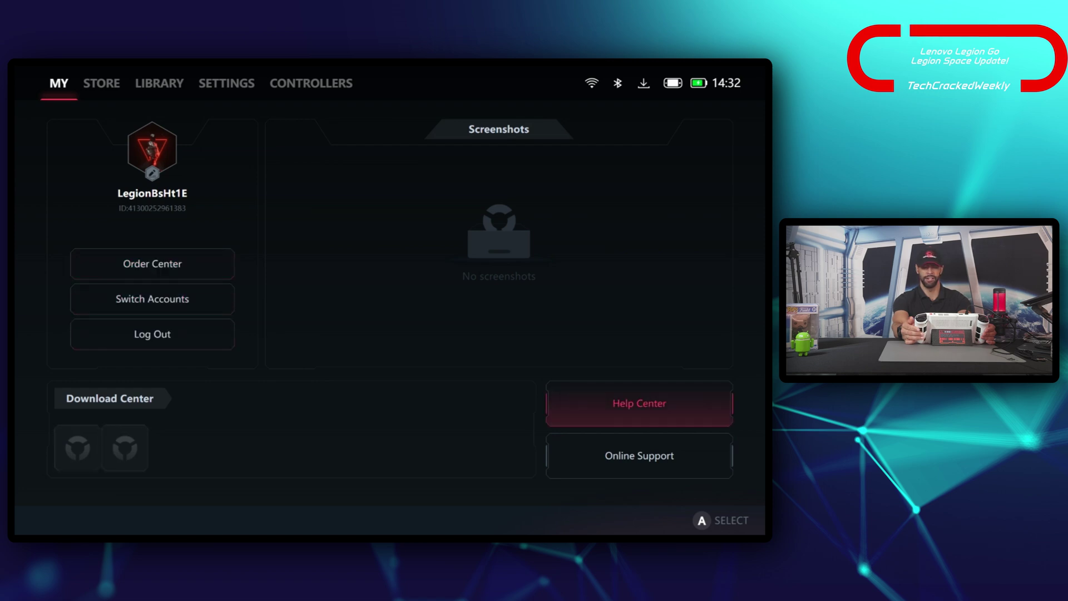
pyautogui.press('Down')
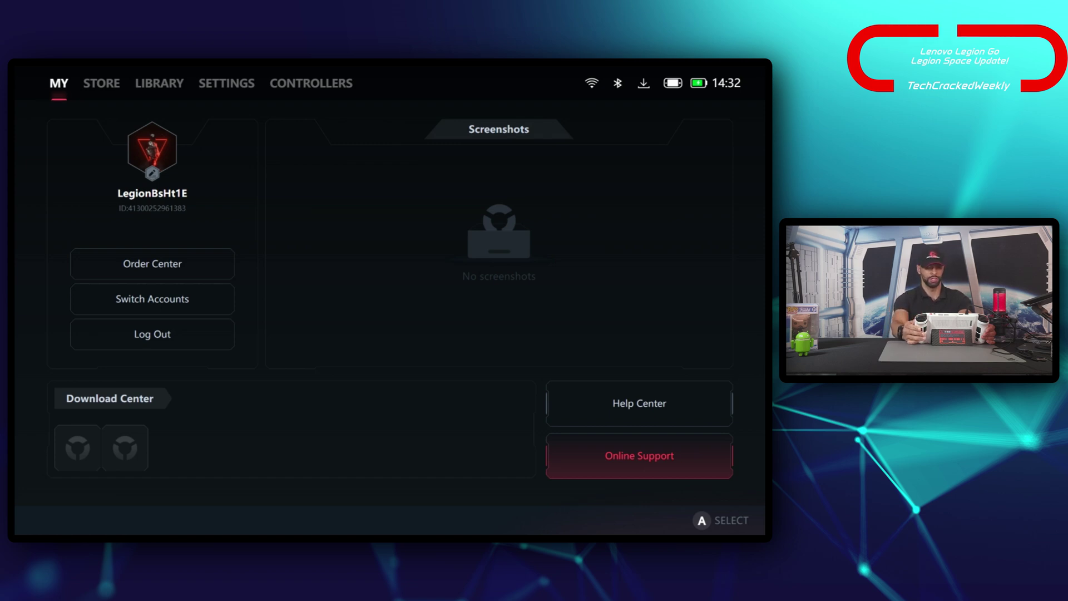
pyautogui.hotkey('ctrl', 'Tab')
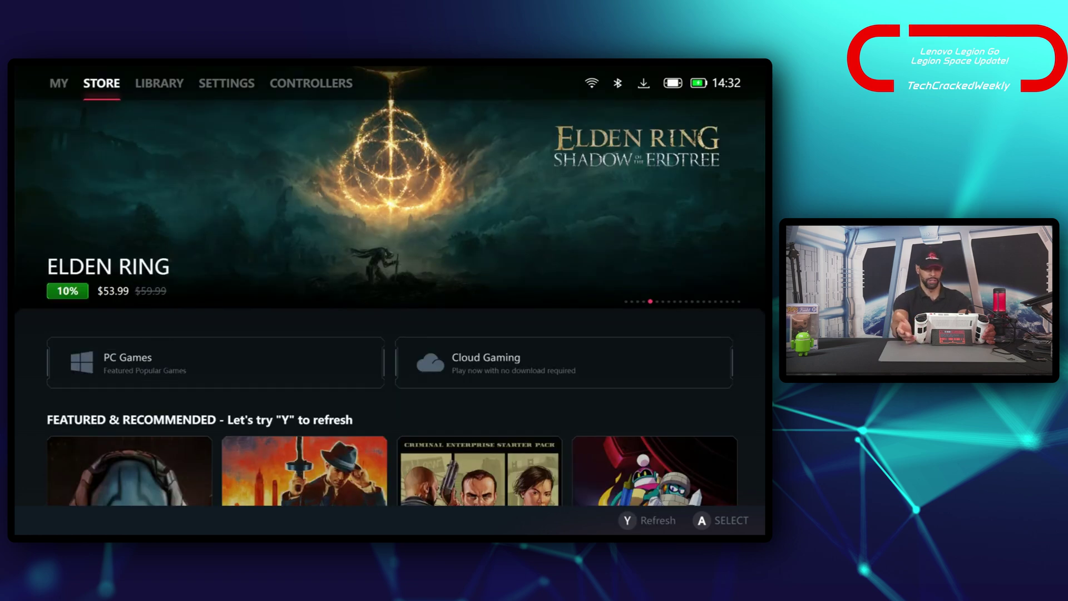
pyautogui.press('Down')
pyautogui.press('Down')
pyautogui.press('Down')
pyautogui.press('Down')
pyautogui.press('Down')
pyautogui.press('Down')
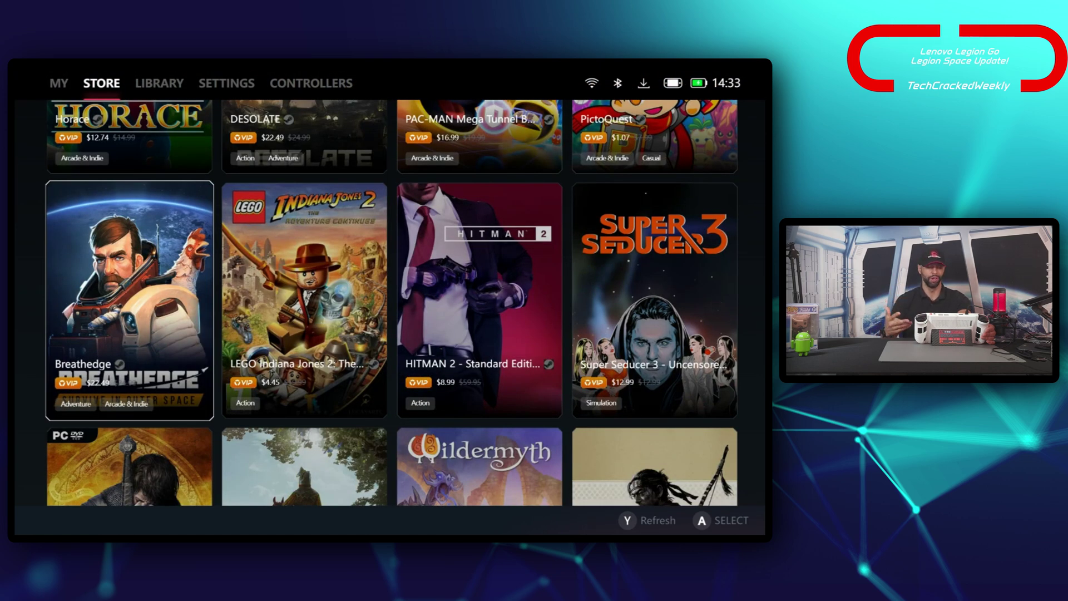
pyautogui.press('Down')
pyautogui.press('Down')
pyautogui.press('Down')
pyautogui.press('Down')
pyautogui.press('Down')
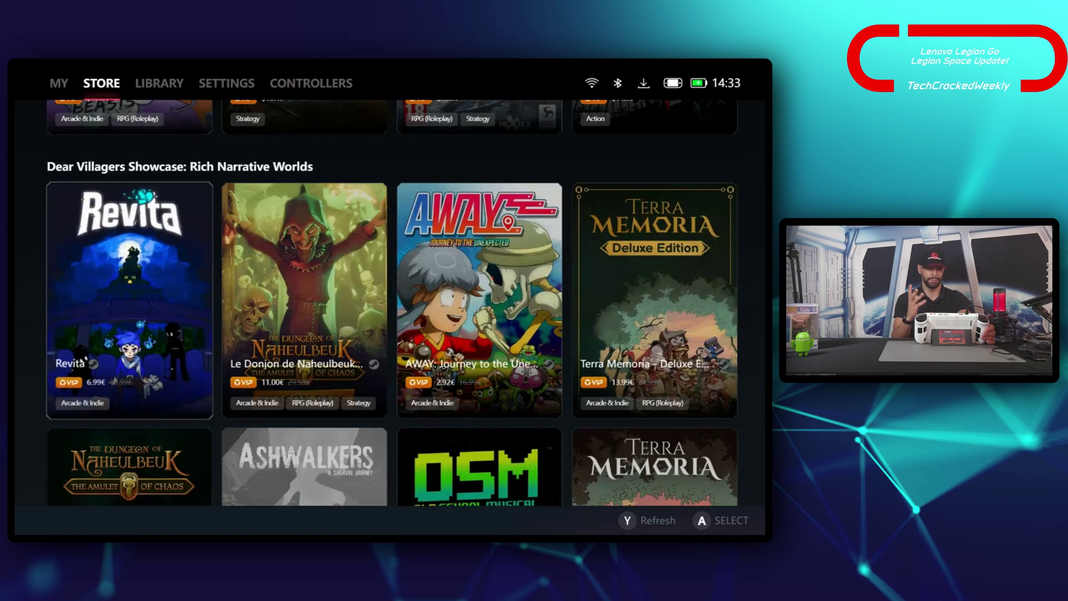
pyautogui.press('Down')
pyautogui.press('Down')
pyautogui.press('Down')
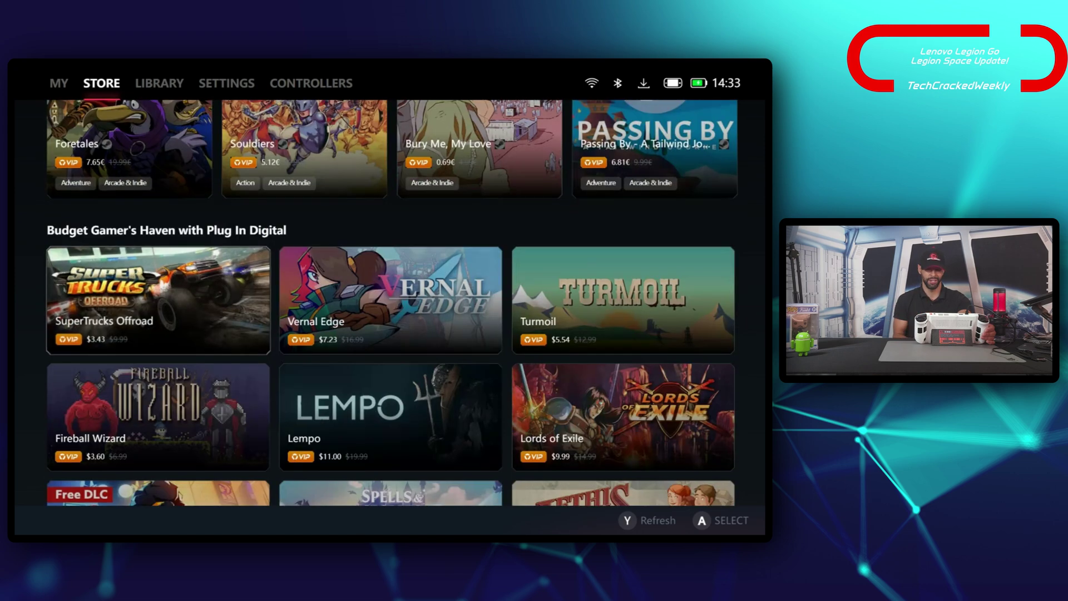
pyautogui.press('Down')
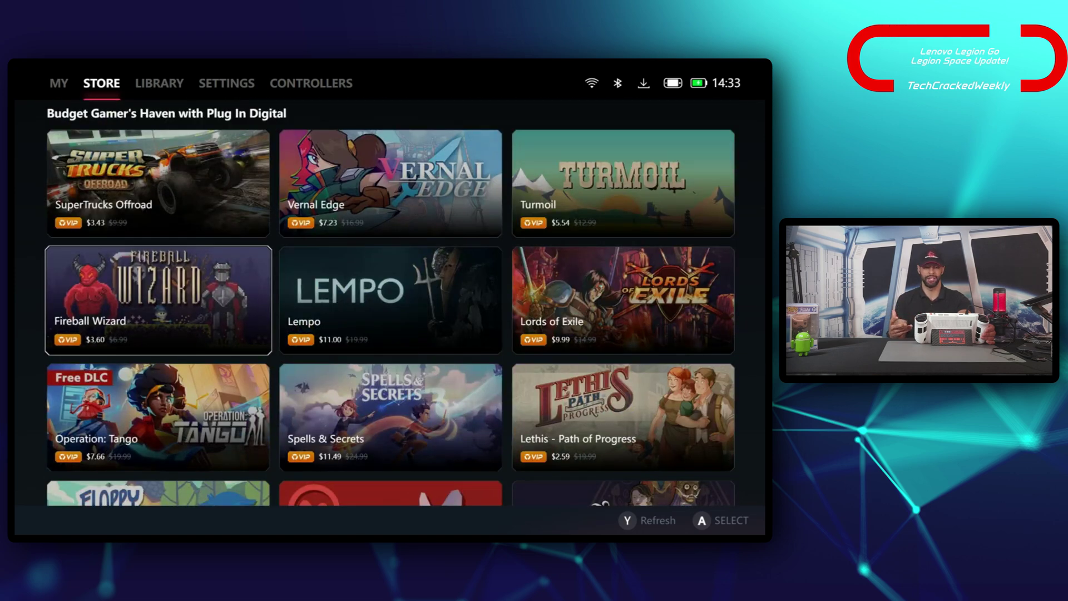
pyautogui.press('Down')
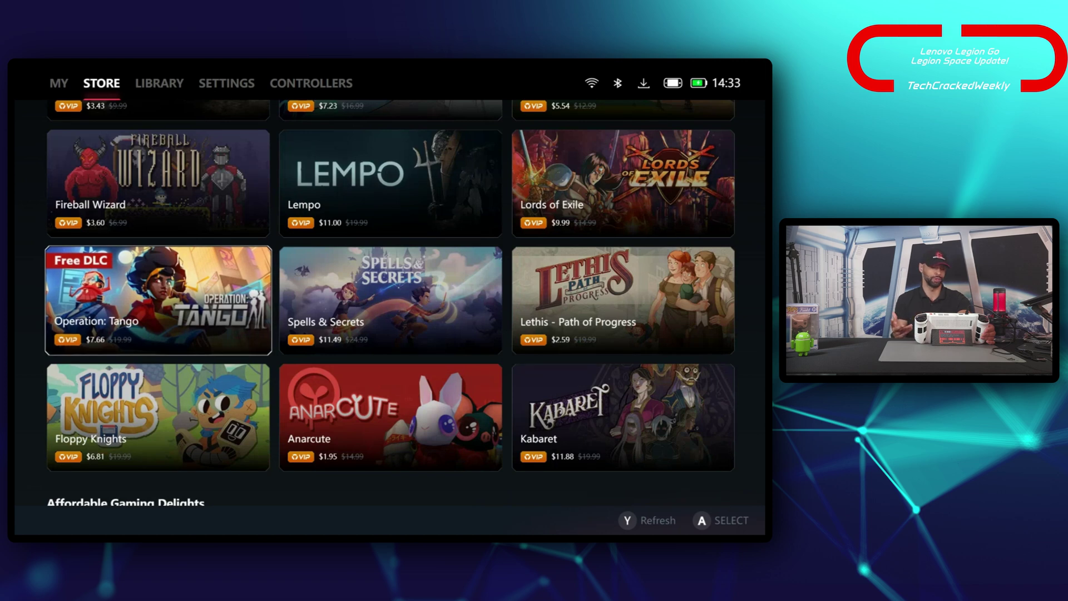
pyautogui.press('Down')
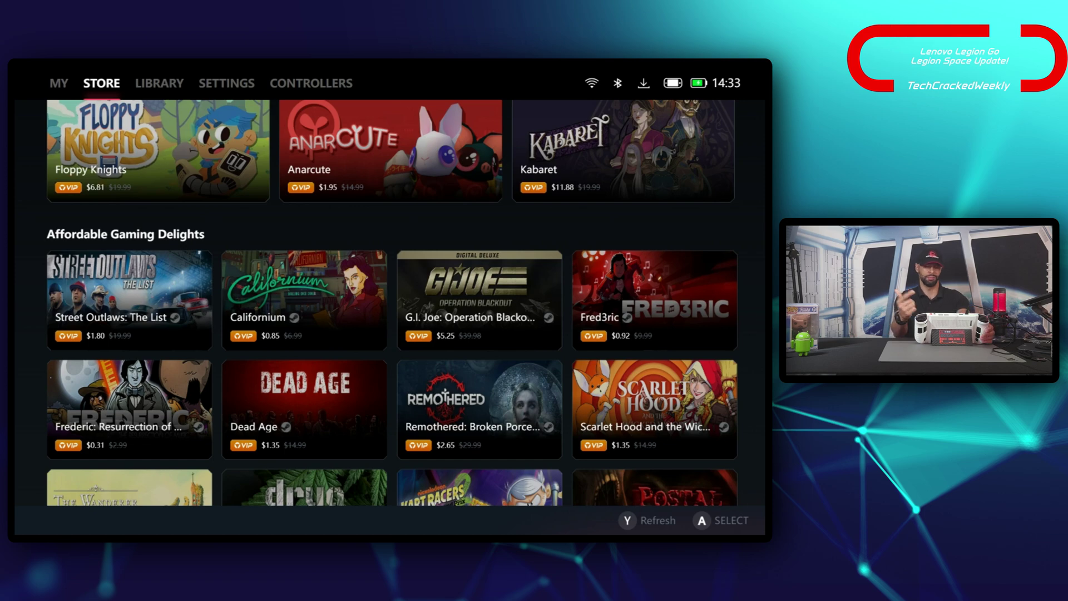
pyautogui.press('Up')
pyautogui.press('Up')
pyautogui.press('Up')
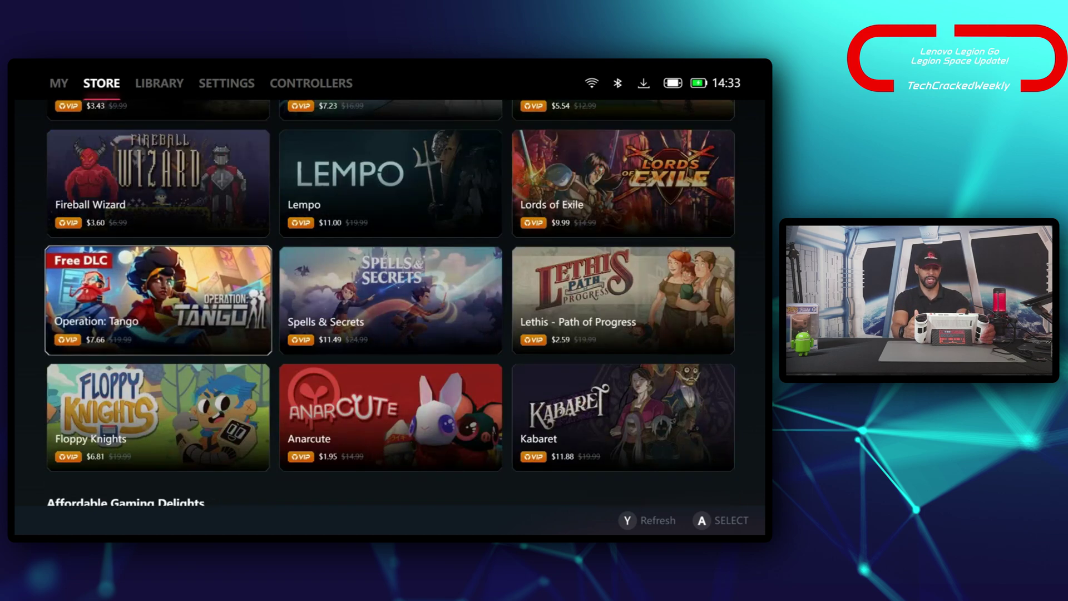
pyautogui.press('Up')
pyautogui.press('Up')
pyautogui.press('Up')
pyautogui.press('Up')
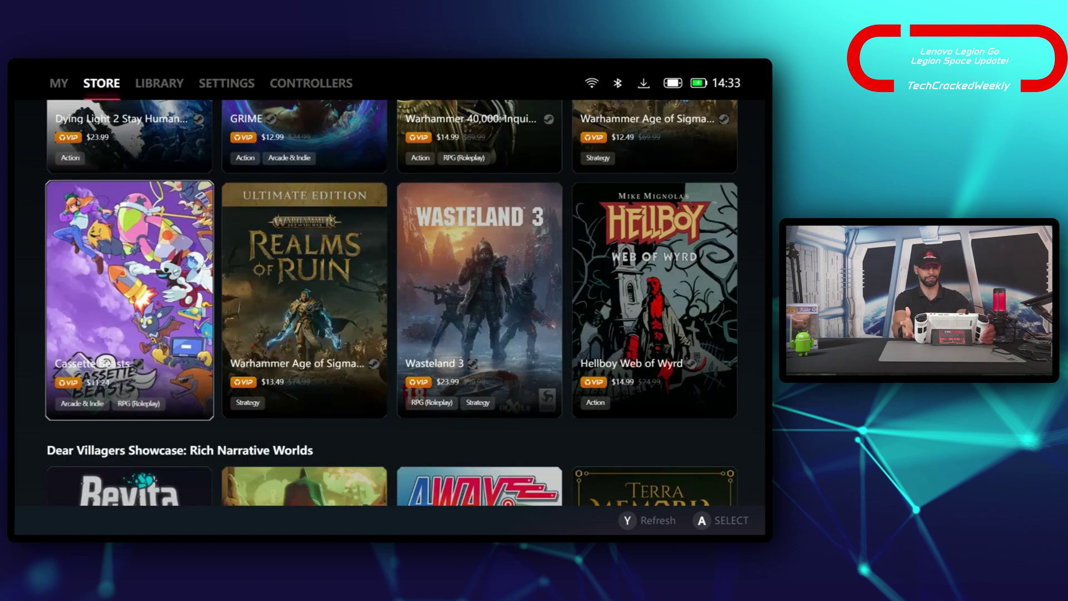
pyautogui.press('Up')
pyautogui.press('Up')
pyautogui.press('Up')
pyautogui.press('Up')
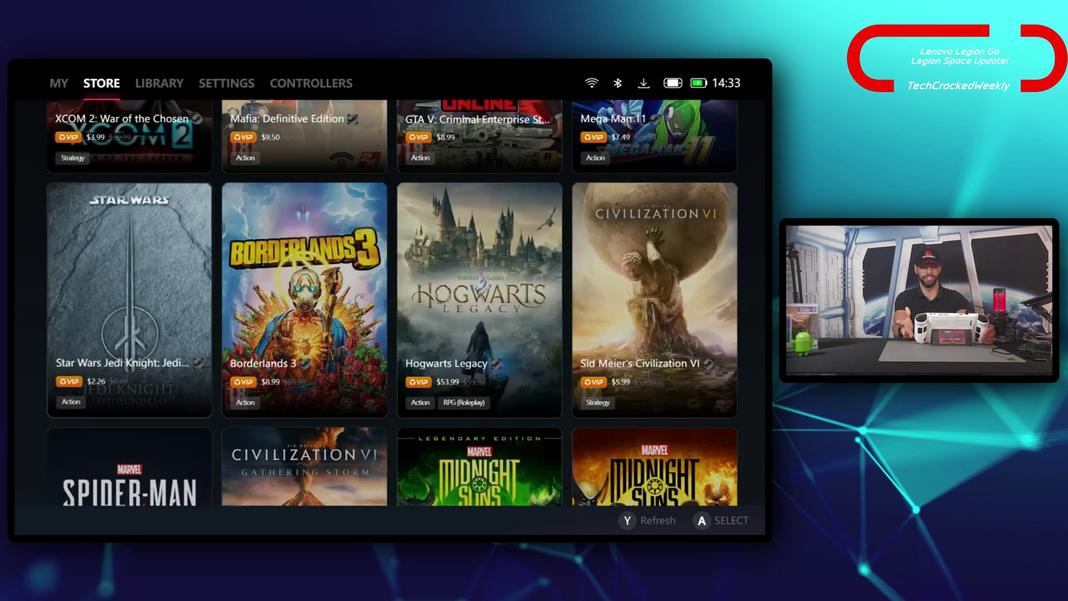
pyautogui.press('Up')
pyautogui.press('Up')
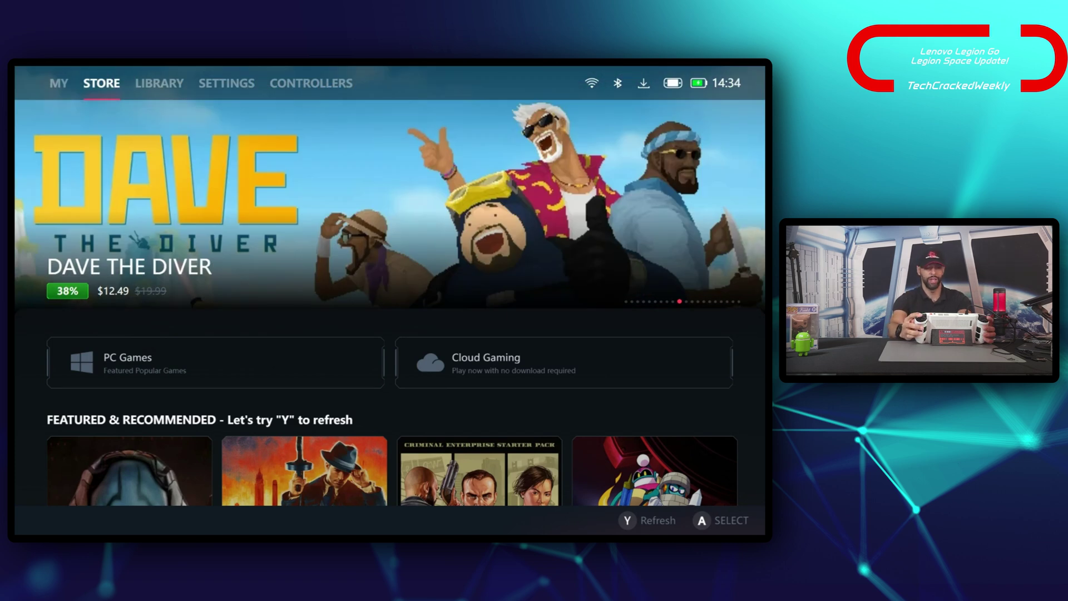
# Step: Browse the Library tiles from Darksiders Genesis through TEKKEN 8 and Ubisoft Connect
pyautogui.press('Right')
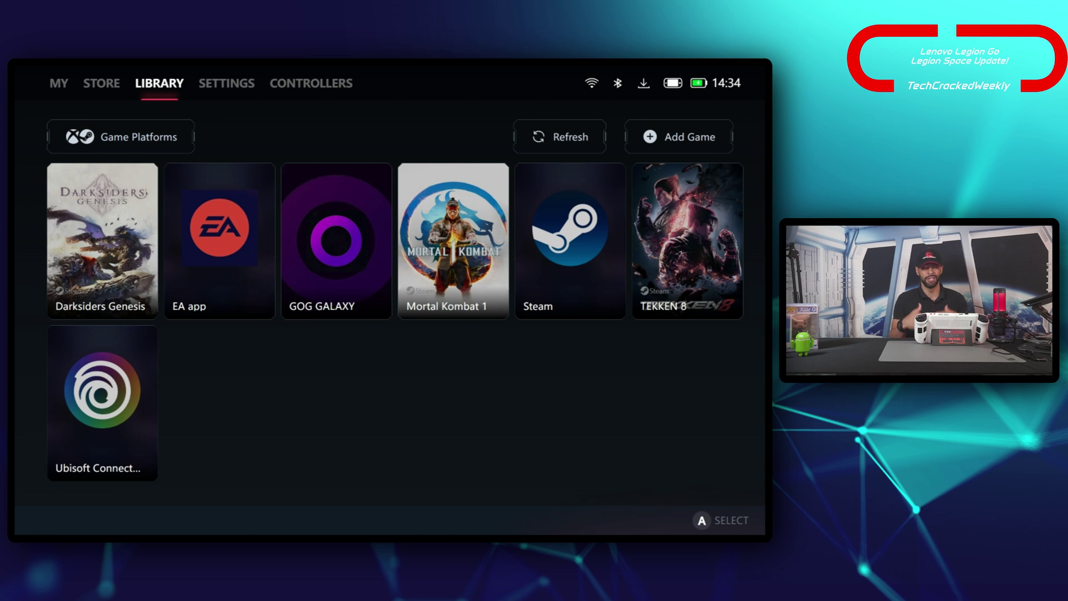
pyautogui.click(121, 136)
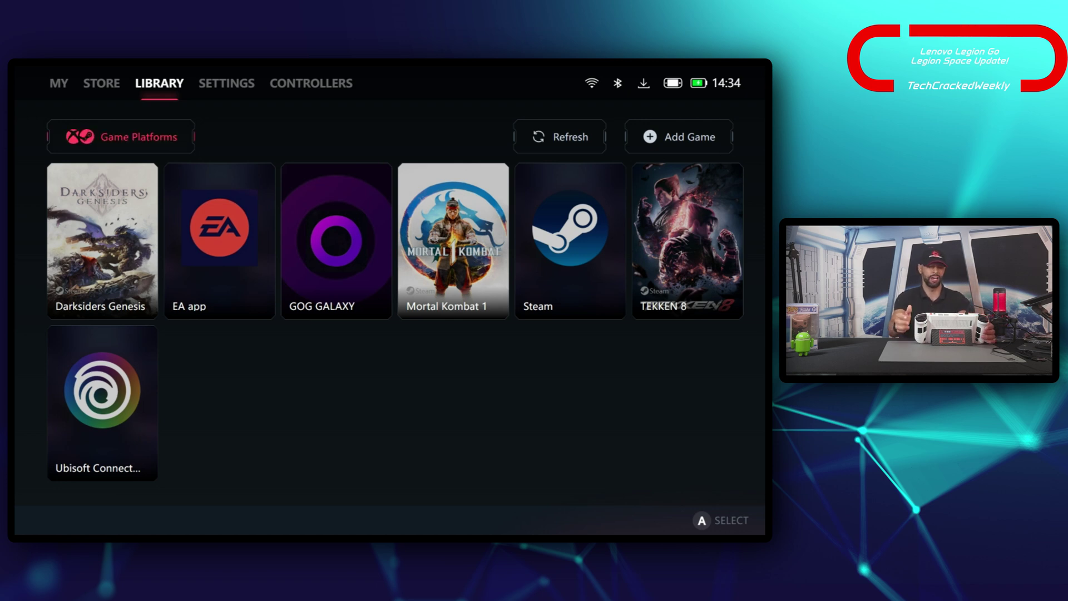
pyautogui.click(102, 240)
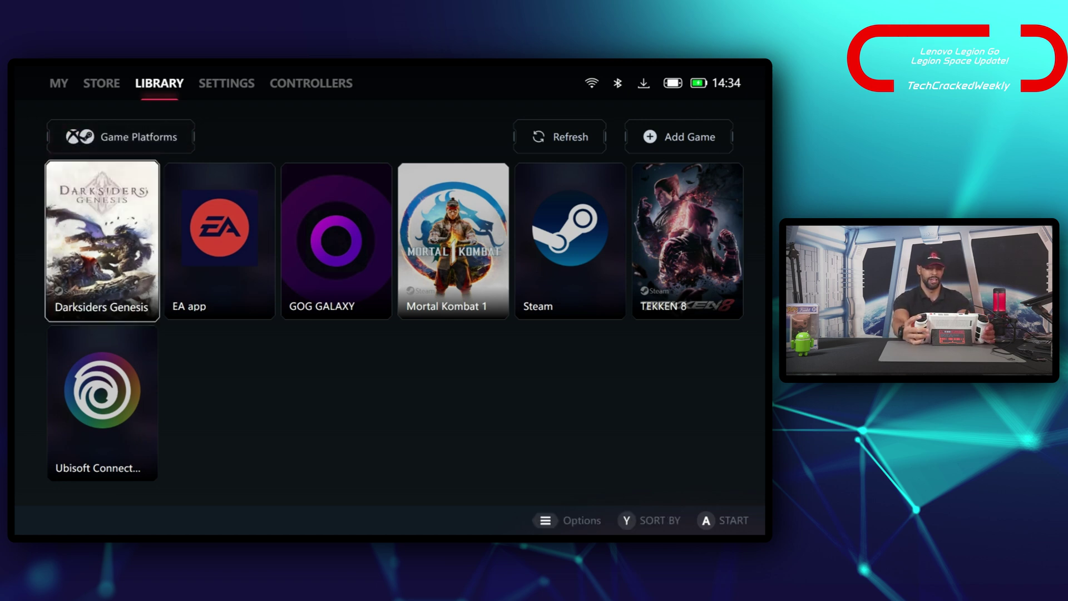
pyautogui.click(219, 240)
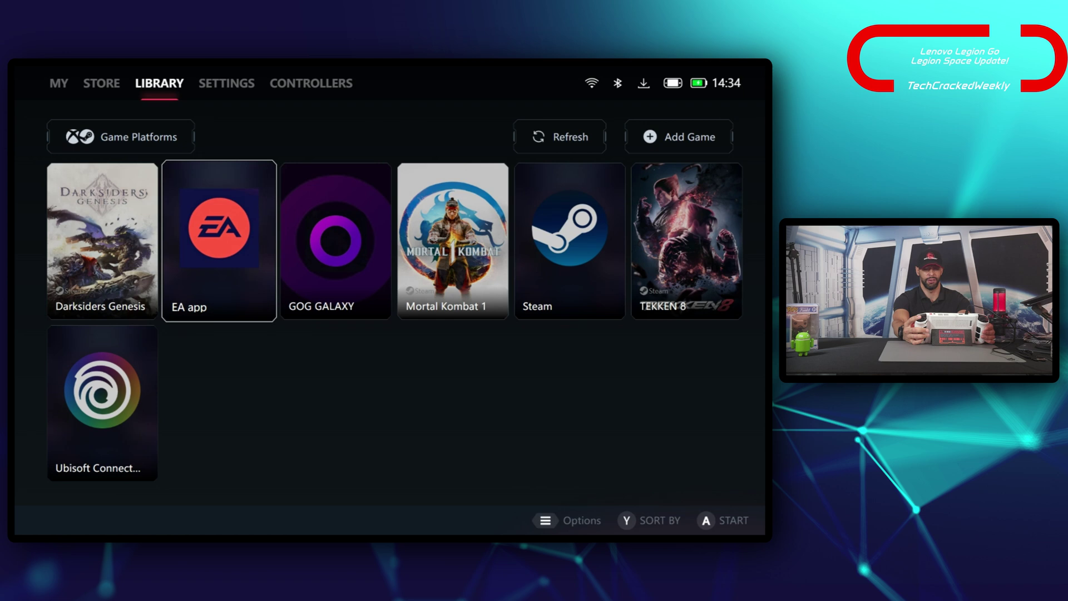
pyautogui.click(336, 241)
pyautogui.click(453, 241)
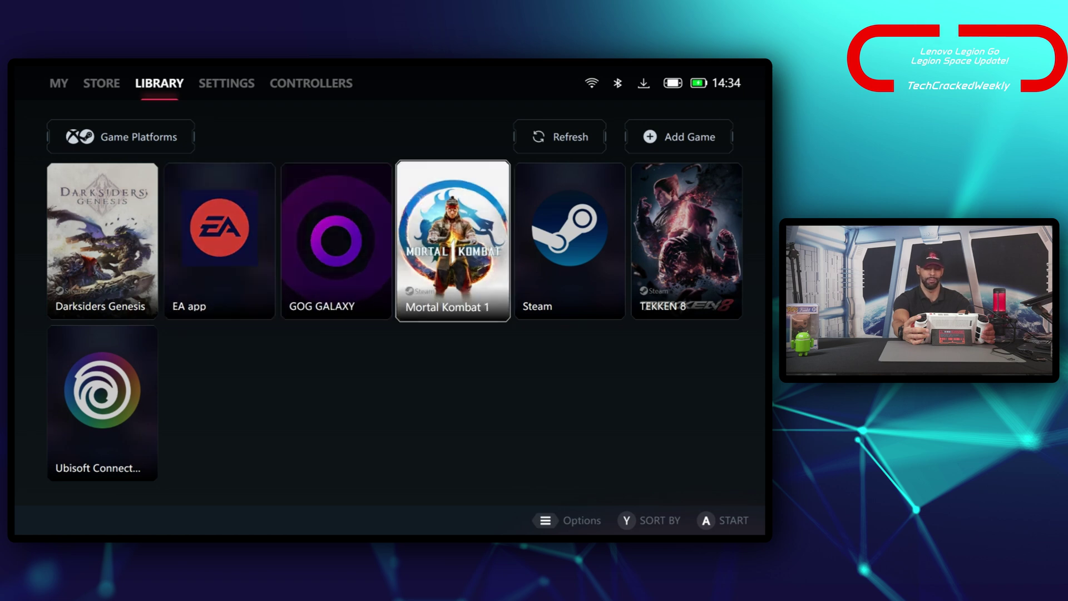
pyautogui.click(569, 240)
pyautogui.click(687, 240)
pyautogui.click(102, 403)
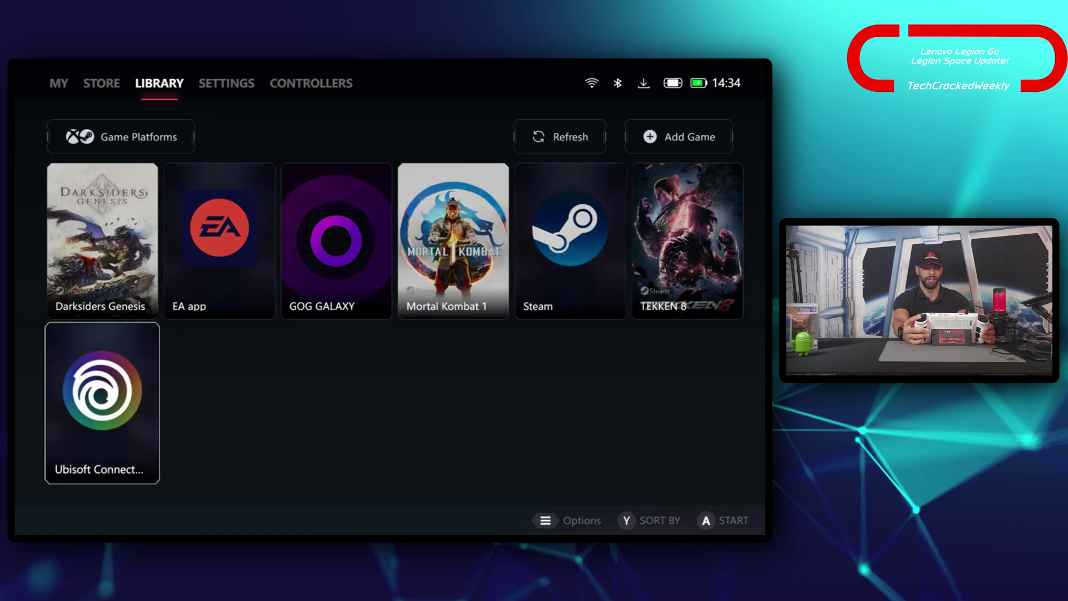
pyautogui.click(102, 240)
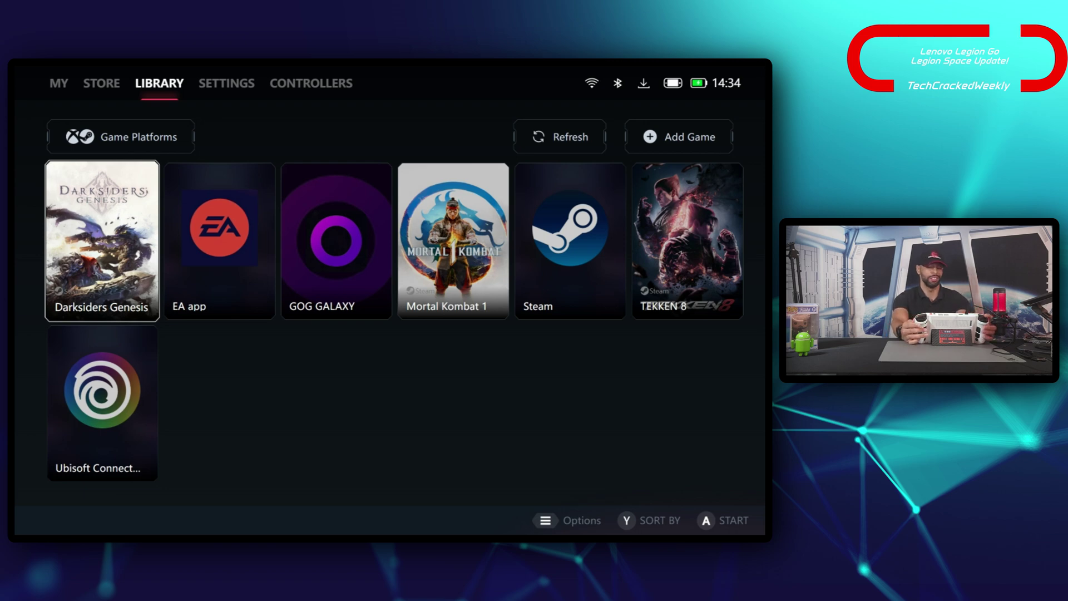
# Step: Glance over the Store offerings, then return to Library with Game Platforms focused
pyautogui.click(101, 83)
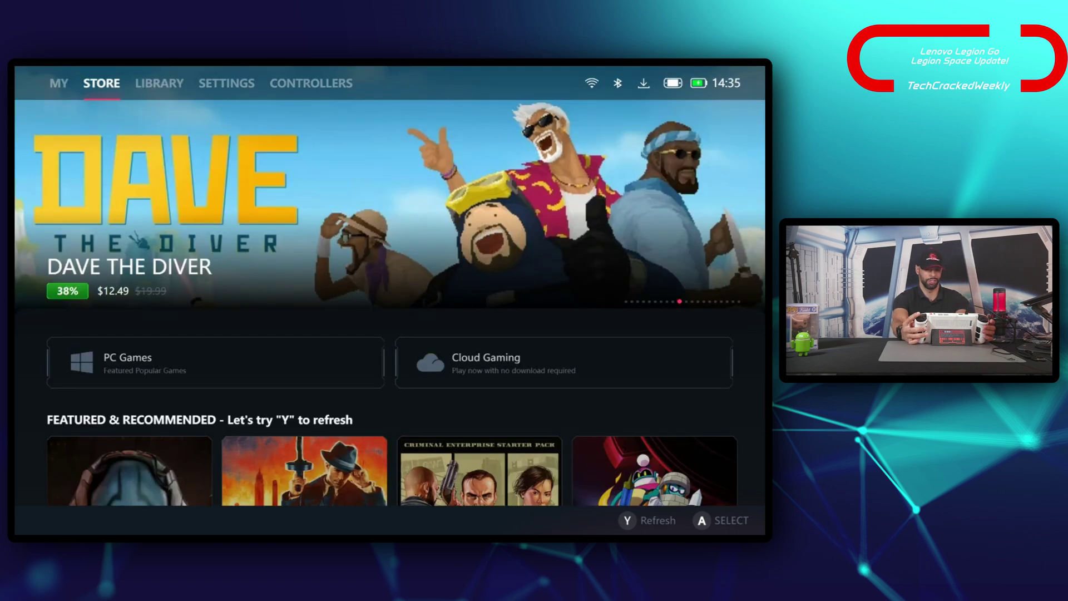
pyautogui.press('Down')
pyautogui.press('Down')
pyautogui.click(159, 83)
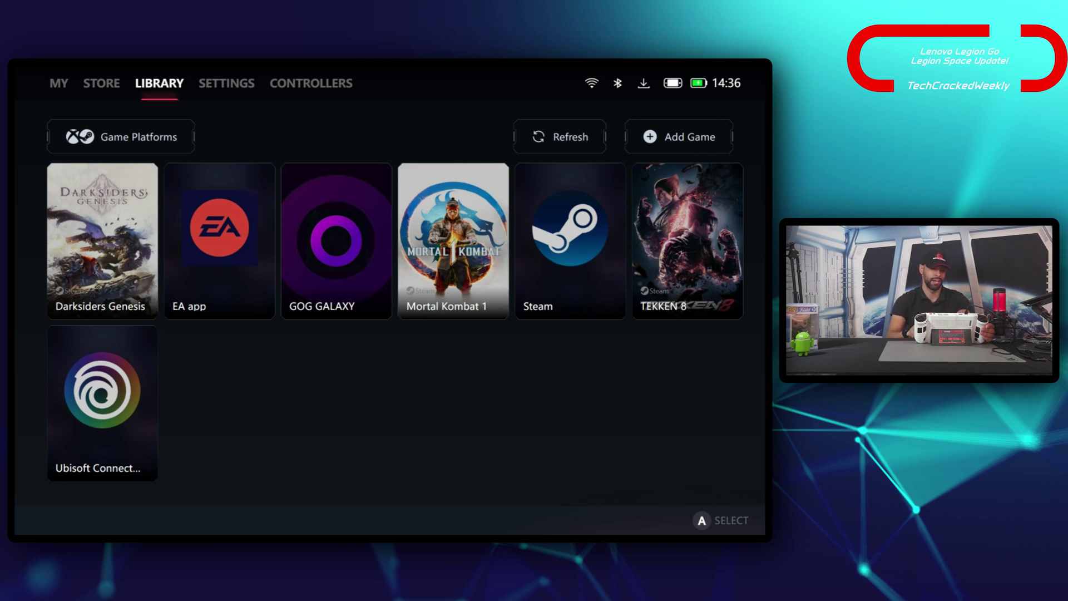
pyautogui.click(120, 137)
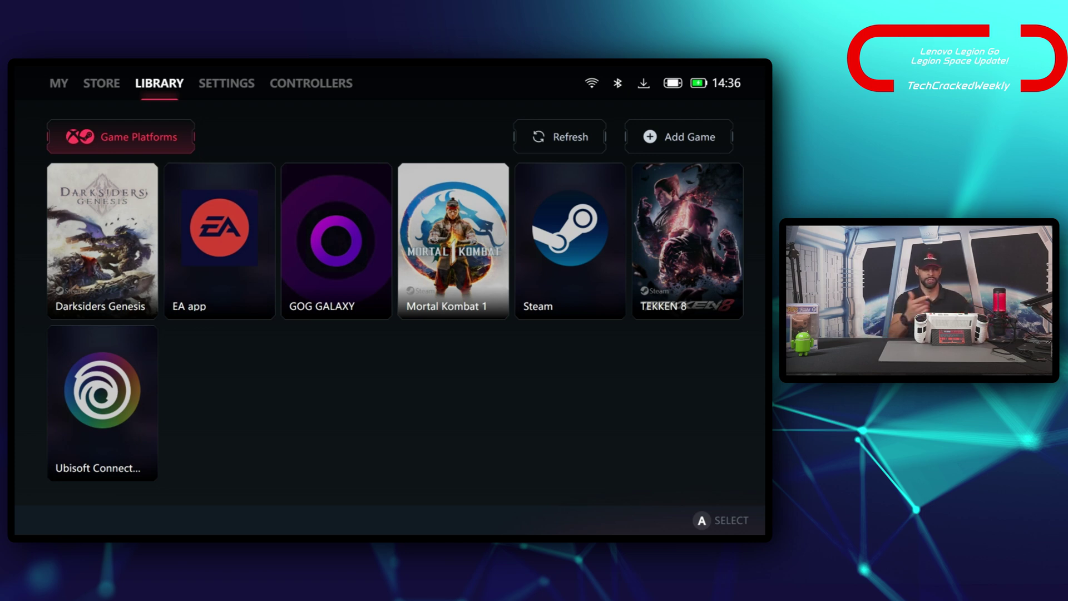
# Step: Browse the Game Platforms page, including Steam, Xbox, Rockstar and GOG, then go back
pyautogui.press('Return')
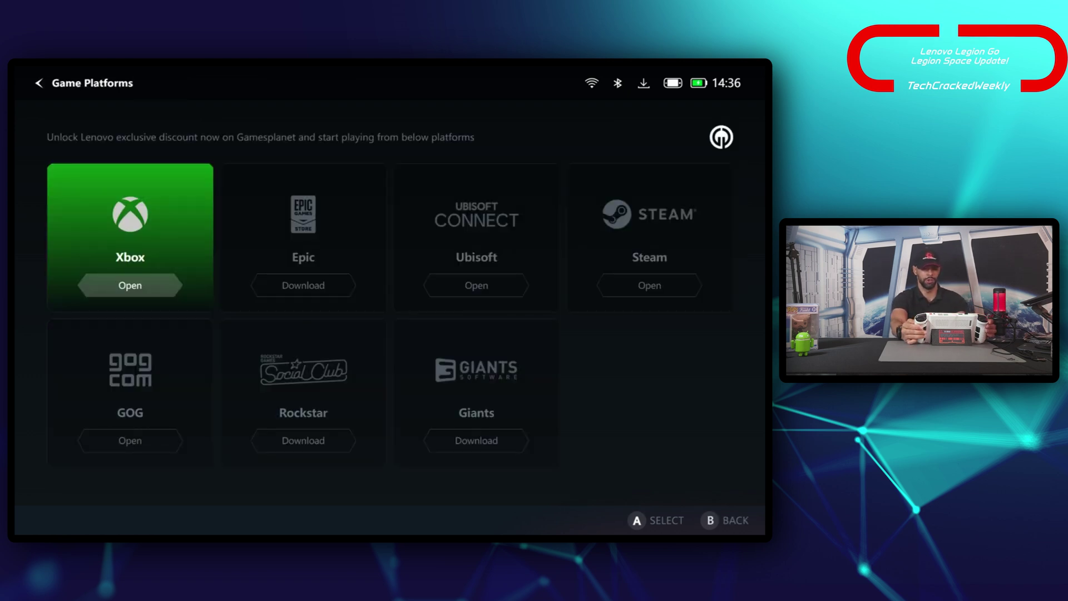
pyautogui.press('Right')
pyautogui.press('Right')
pyautogui.press('Right')
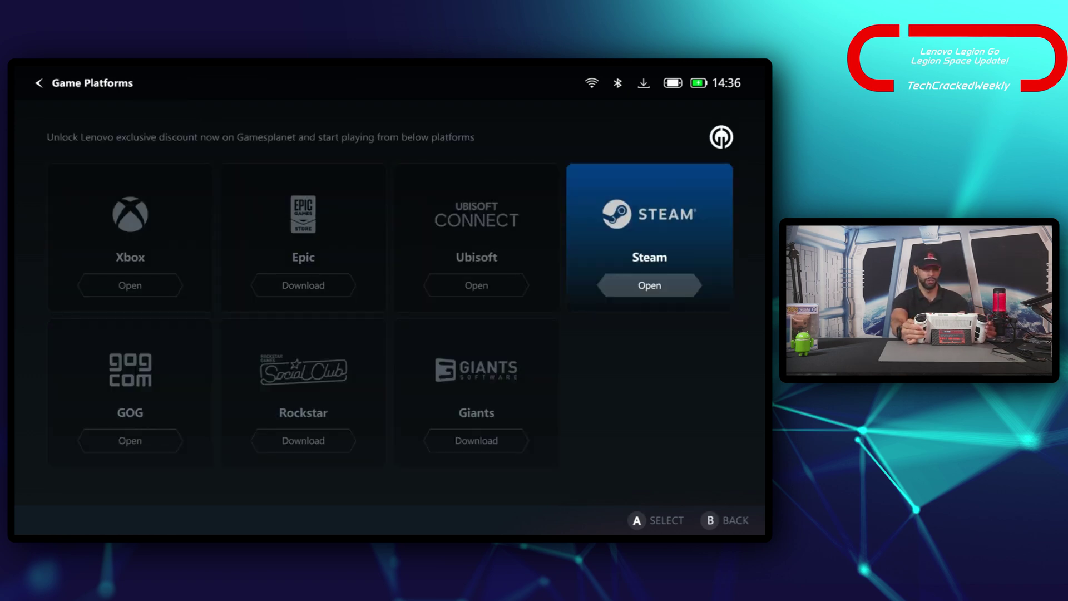
pyautogui.press('Left')
pyautogui.press('Left')
pyautogui.press('Left')
pyautogui.press('Down')
pyautogui.press('Right')
pyautogui.press('Right')
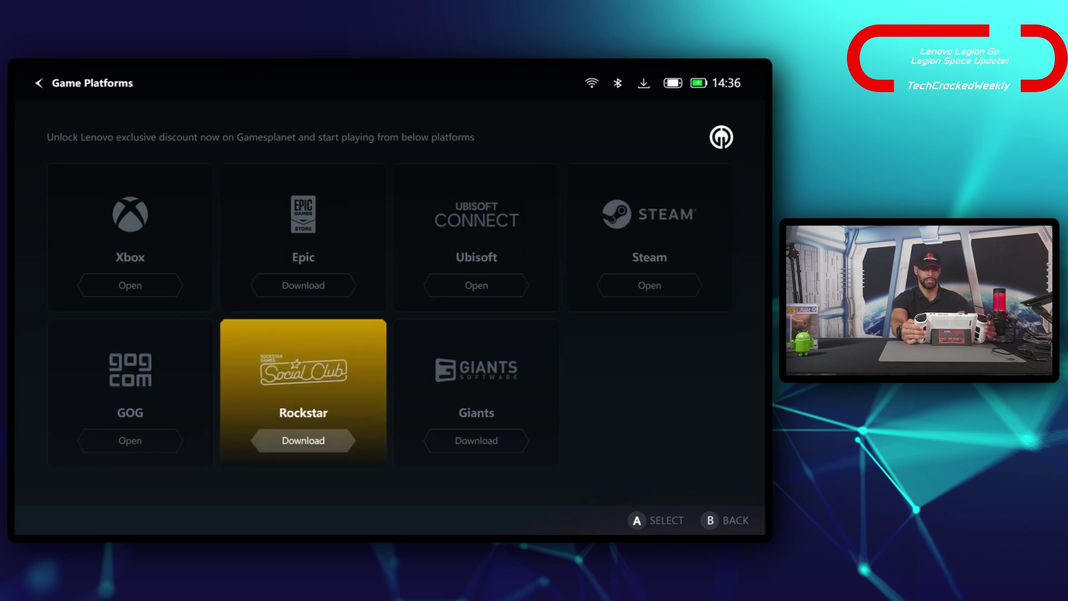
pyautogui.press('Left')
pyautogui.press('Left')
pyautogui.press('Up')
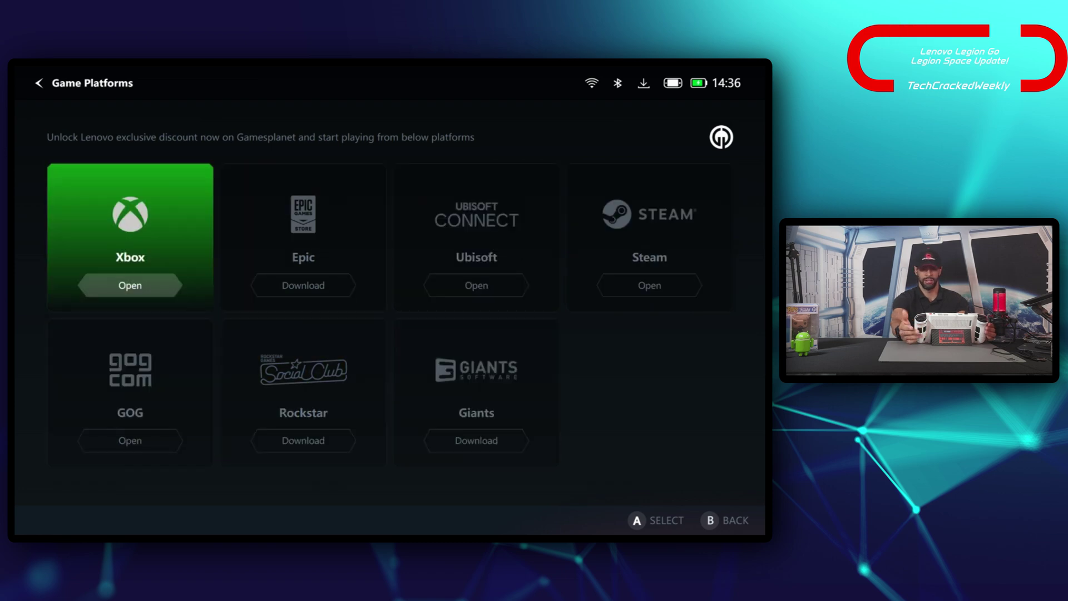
pyautogui.press('Escape')
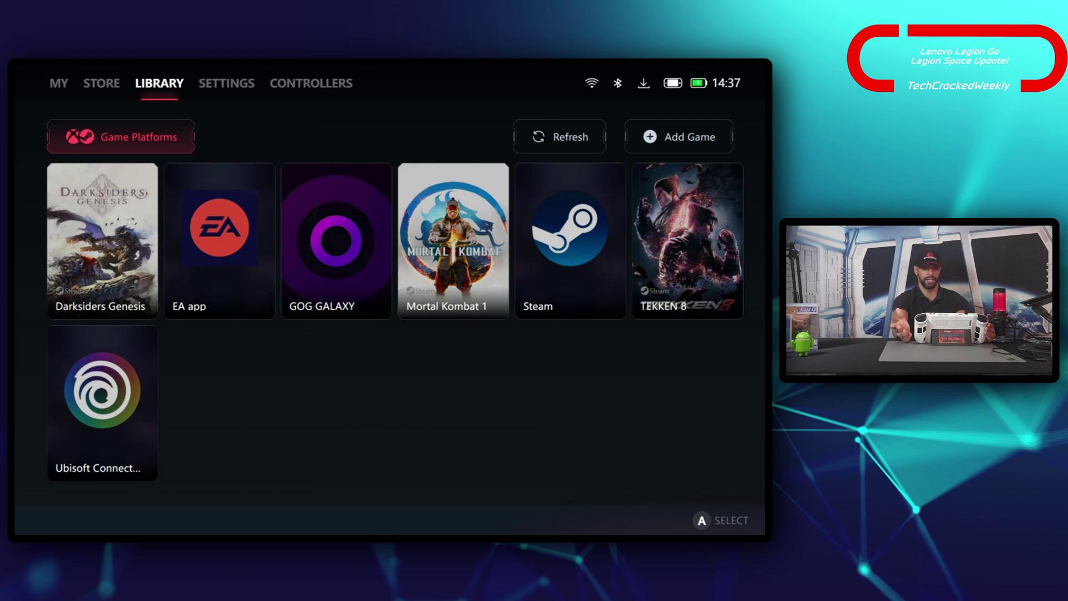
# Step: Refresh the Library to add the new Mortal Kombat and Xbox entries, then go to Settings
pyautogui.press('Down')
pyautogui.press('Up')
pyautogui.press('Right')
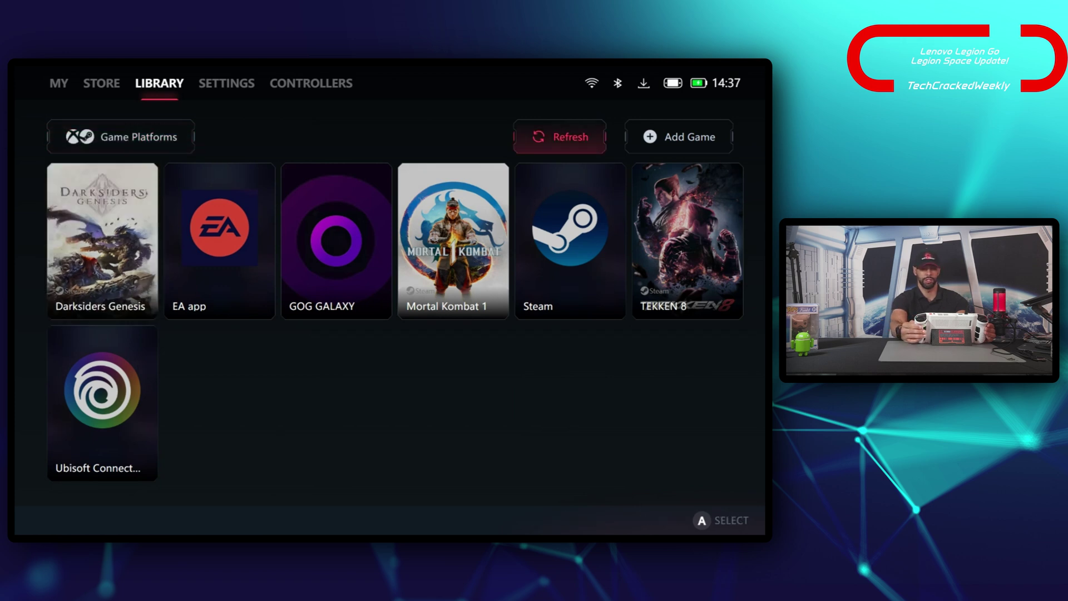
pyautogui.press('Return')
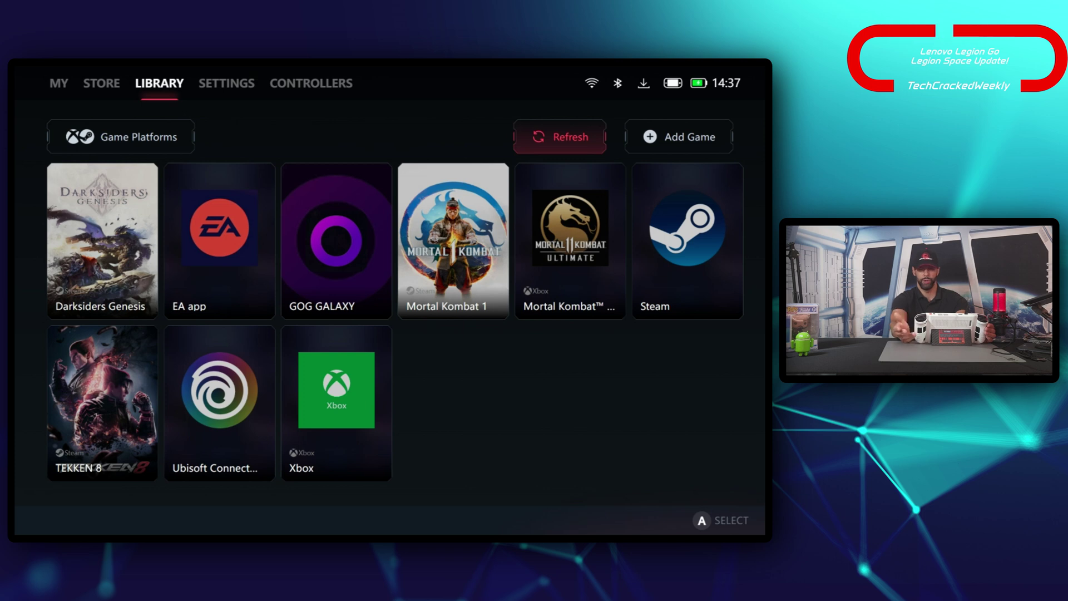
pyautogui.press('Right')
pyautogui.click(219, 240)
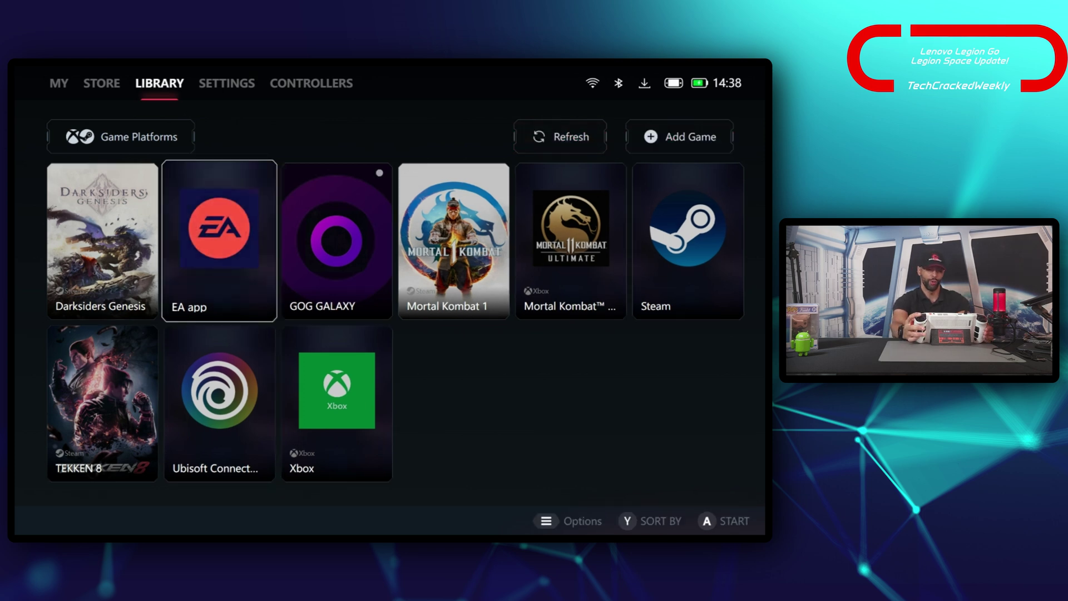
pyautogui.hotkey('ctrl', 'Tab')
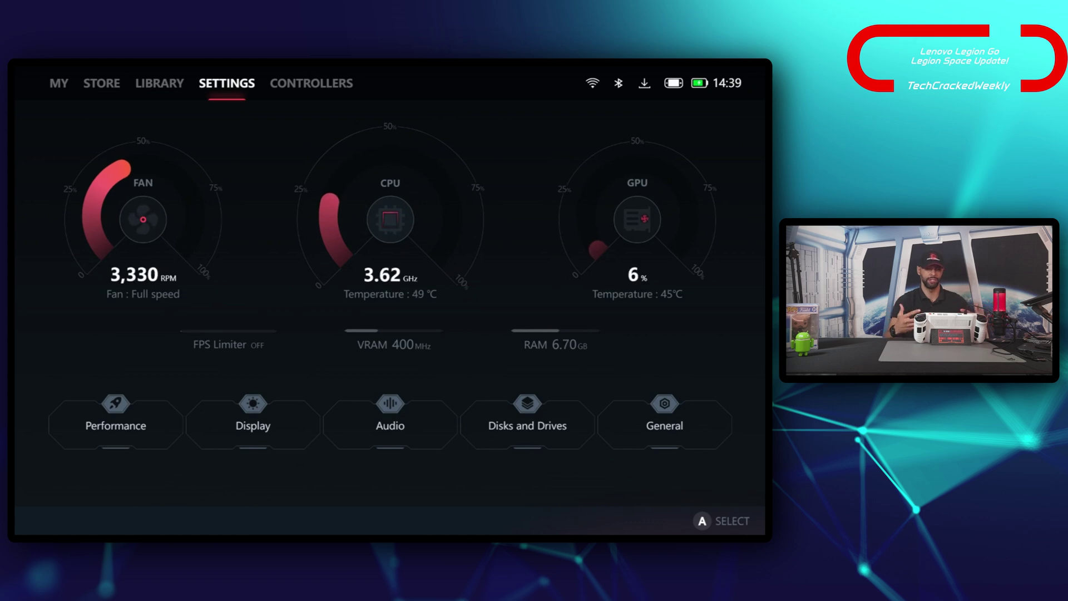
pyautogui.hotkey('ctrl', 'Tab')
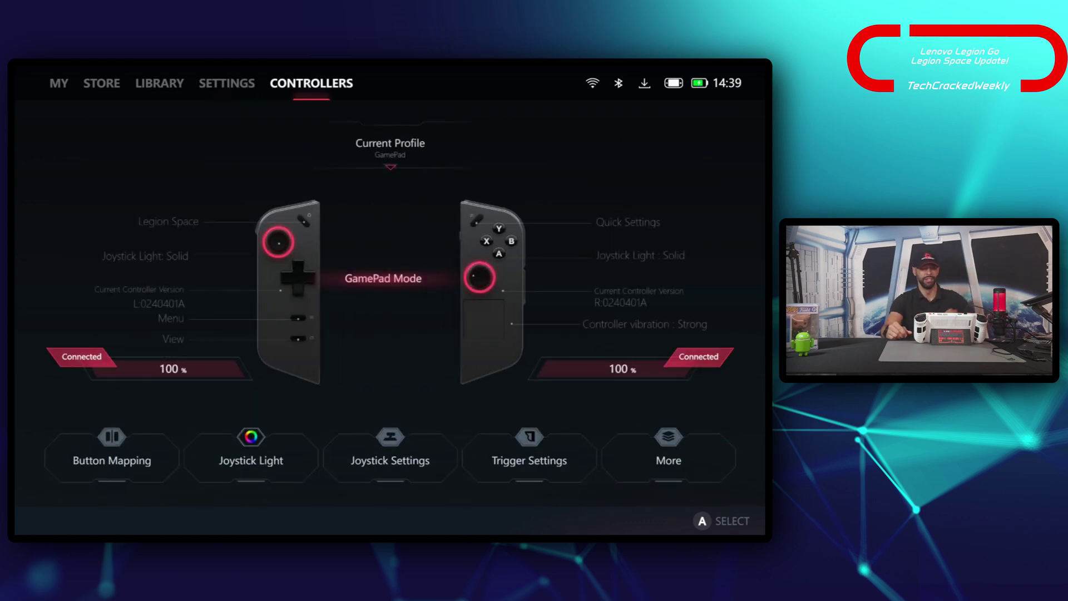
pyautogui.hotkey('ctrl', 'shift', 'Tab')
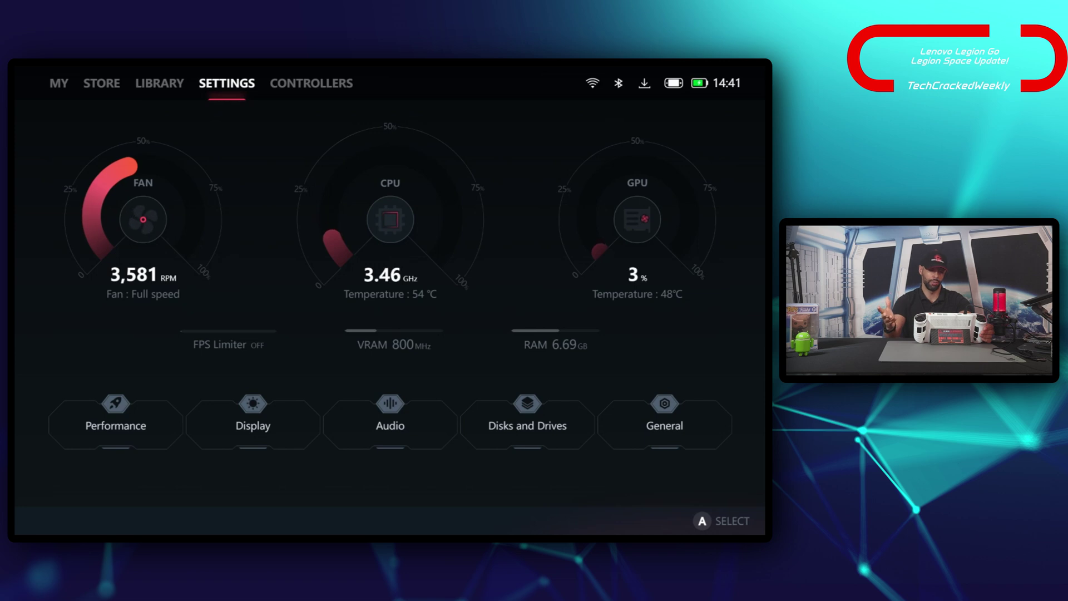
pyautogui.click(115, 425)
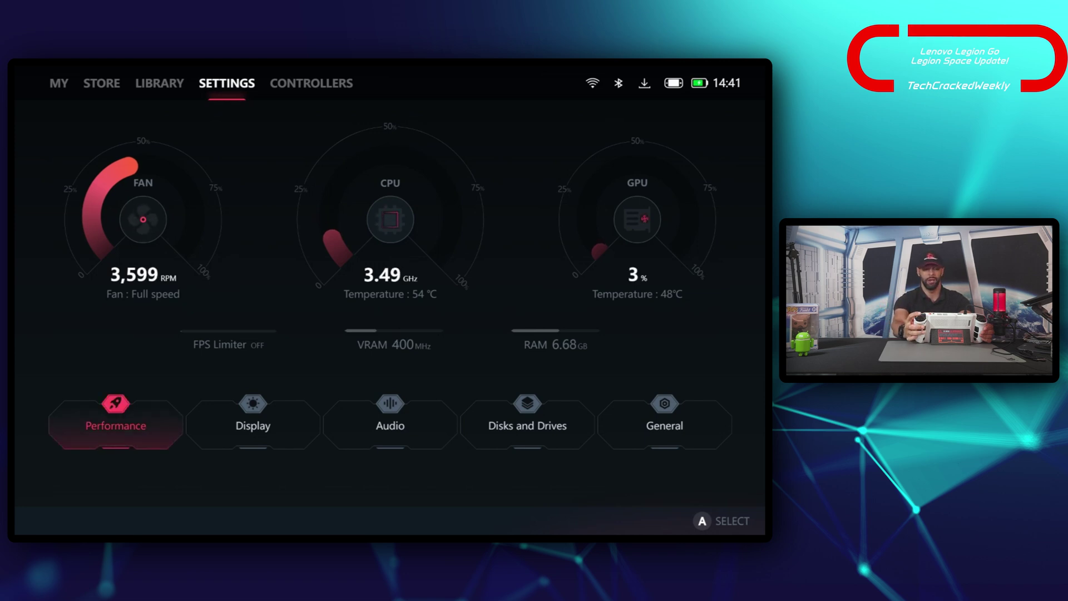
pyautogui.press('Up')
pyautogui.press('Right')
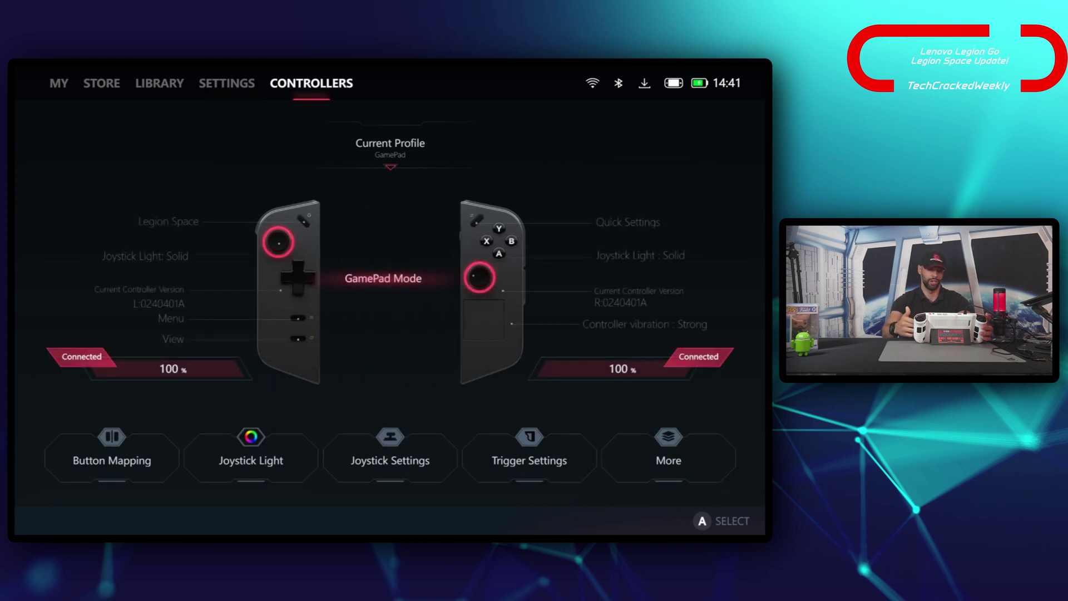
pyautogui.press('Left')
pyautogui.press('Down')
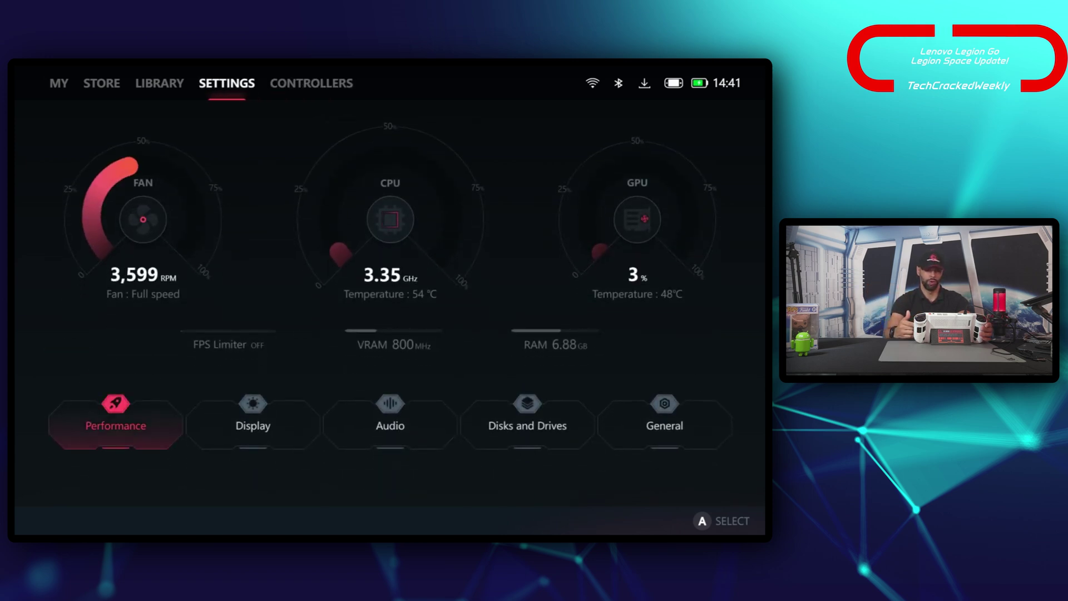
pyautogui.press('Right')
pyautogui.press('Right')
pyautogui.press('Right')
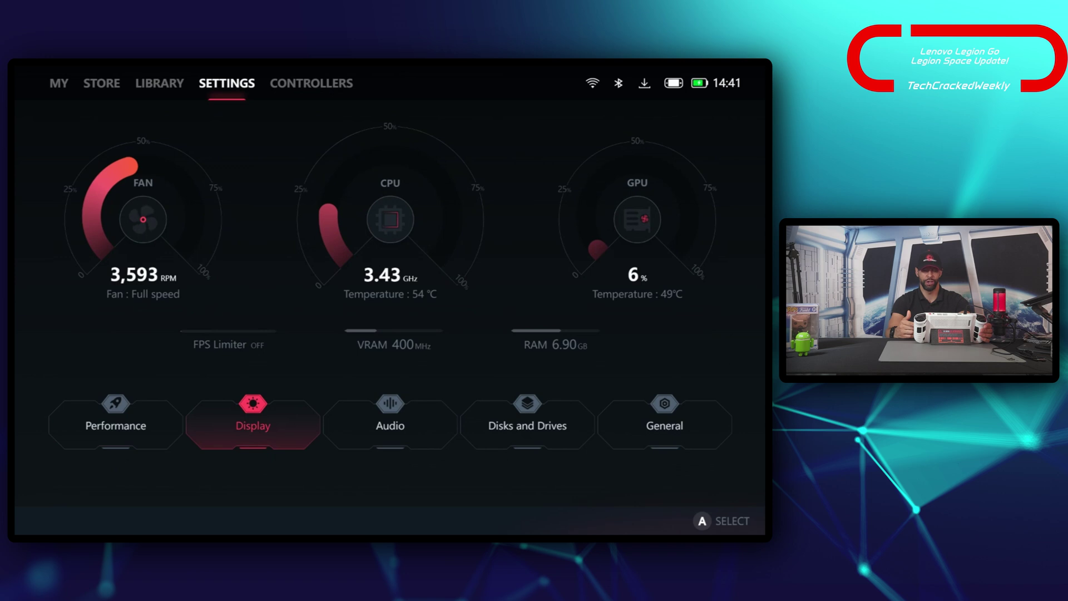
pyautogui.press('Right')
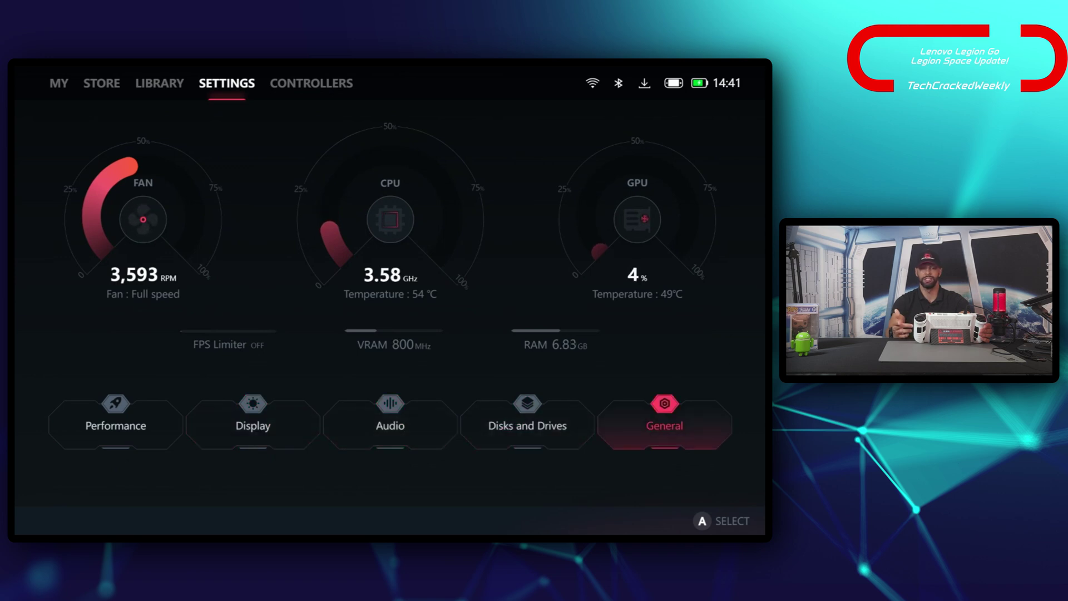
pyautogui.press('Left')
pyautogui.press('Left')
pyautogui.press('Left')
pyautogui.press('Left')
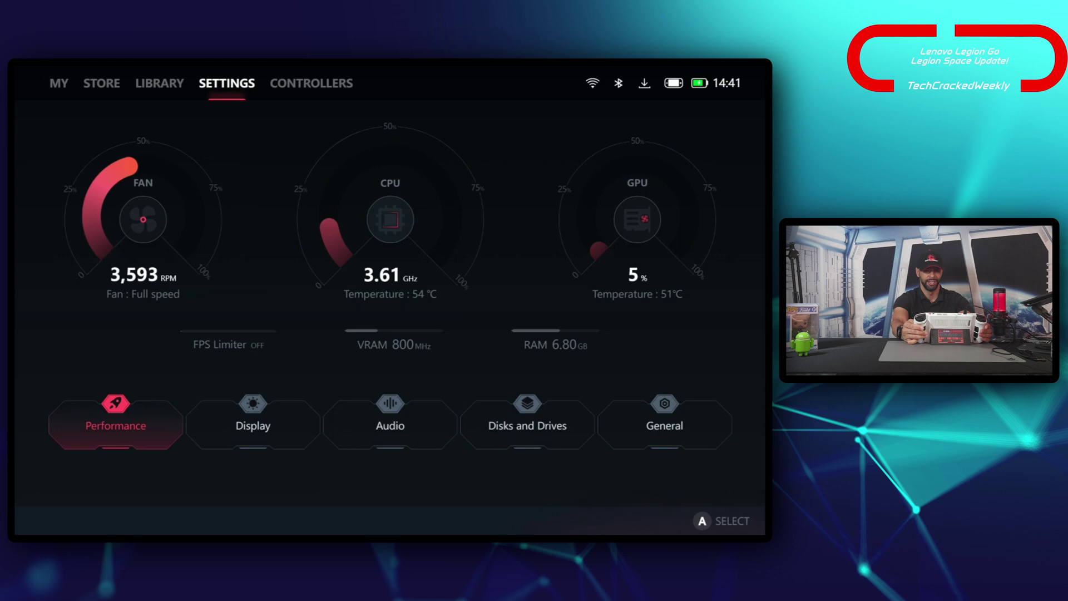
pyautogui.press('Return')
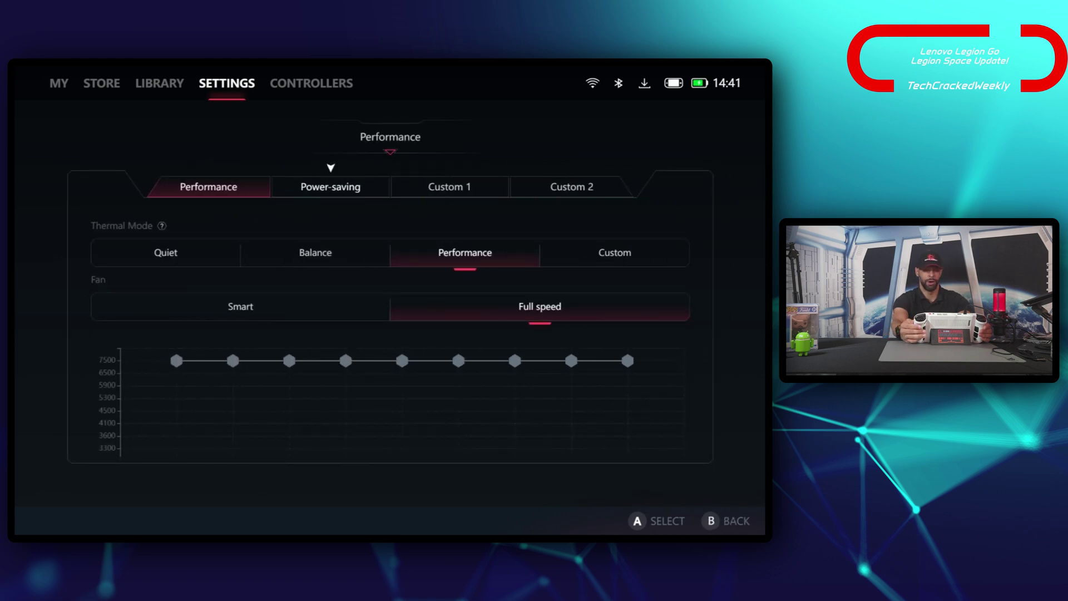
# Step: Review the Custom 1 profile, the Custom thermal mode and the Full speed fan option
pyautogui.press('Right')
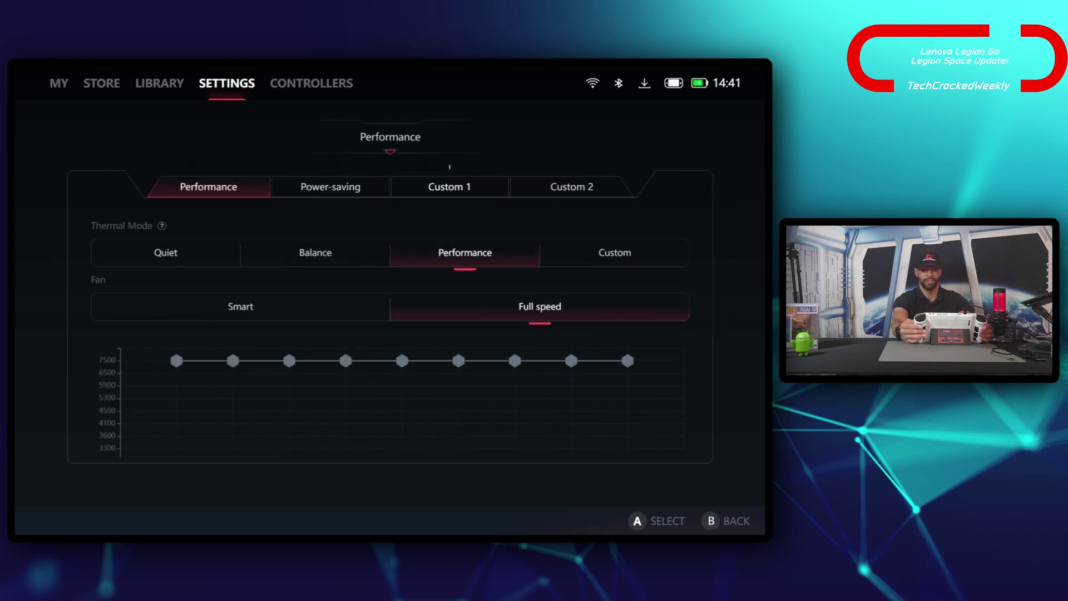
pyautogui.press('Down')
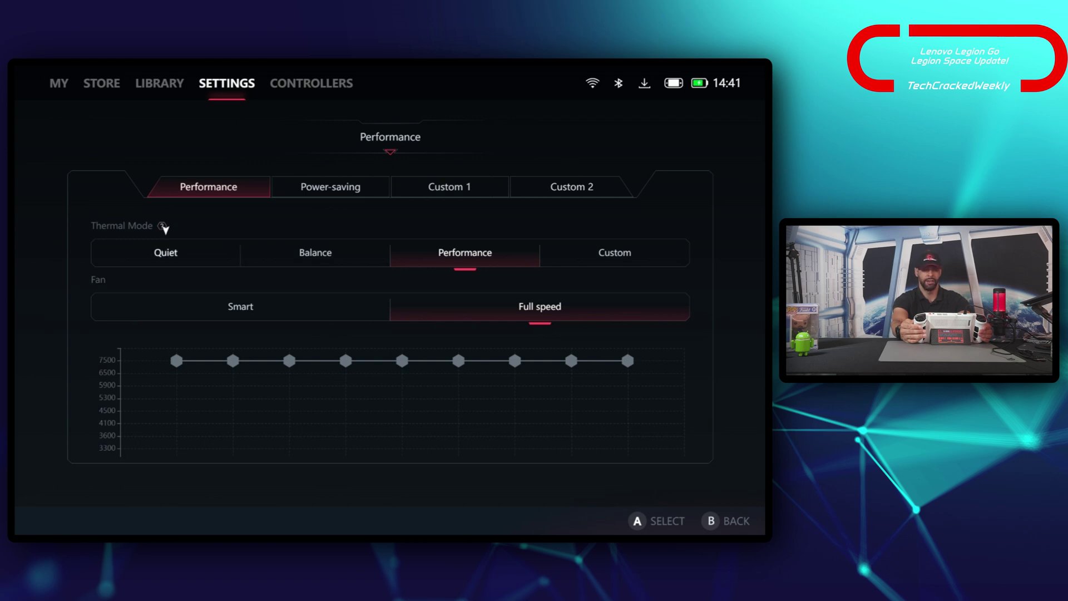
pyautogui.press('Right')
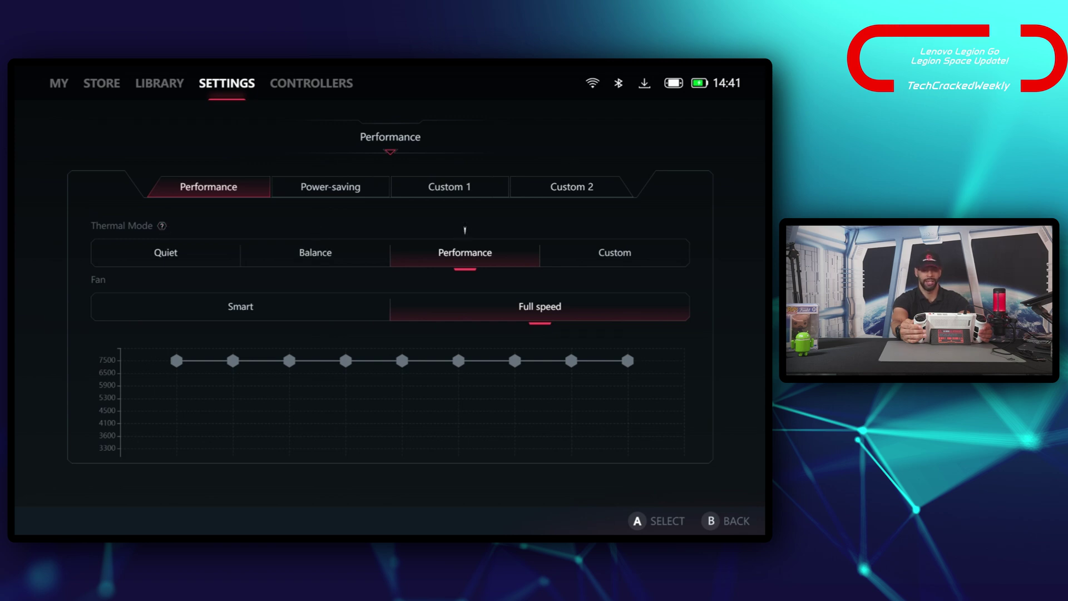
pyautogui.press('Right')
pyautogui.press('Down')
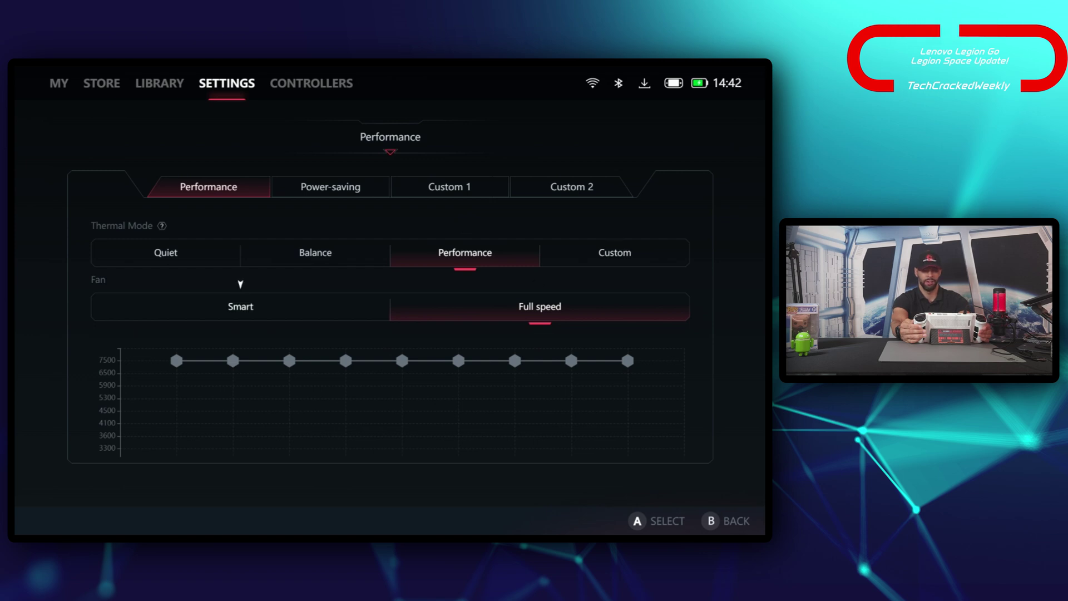
pyautogui.press('Right')
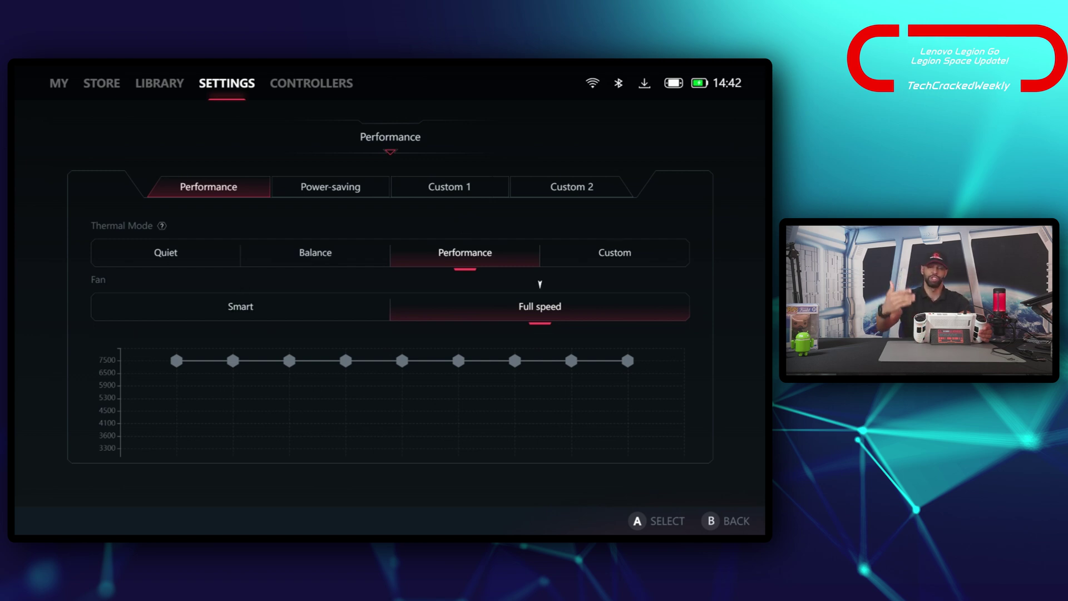
# Step: Step through FPS Limiter, OS Power Mode and Restore Default, then leave Performance
pyautogui.press('Down')
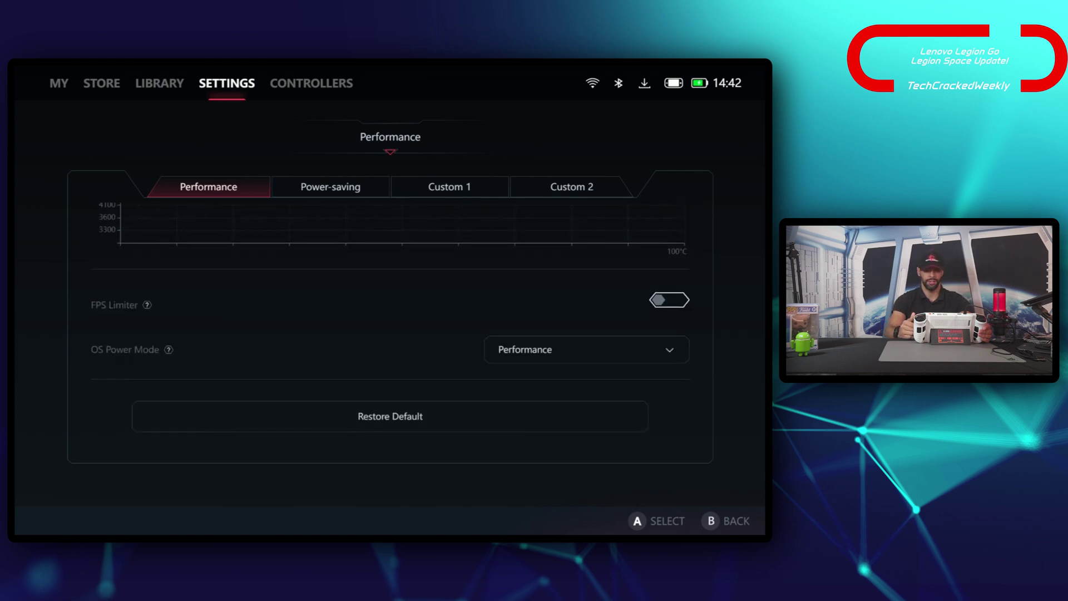
pyautogui.press('Down')
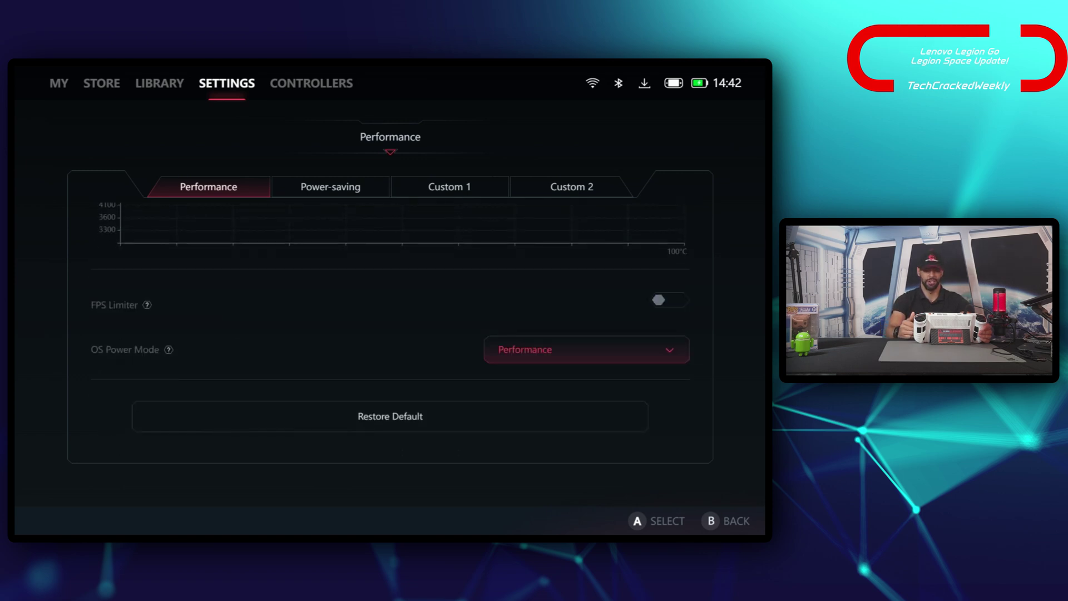
pyautogui.press('Up')
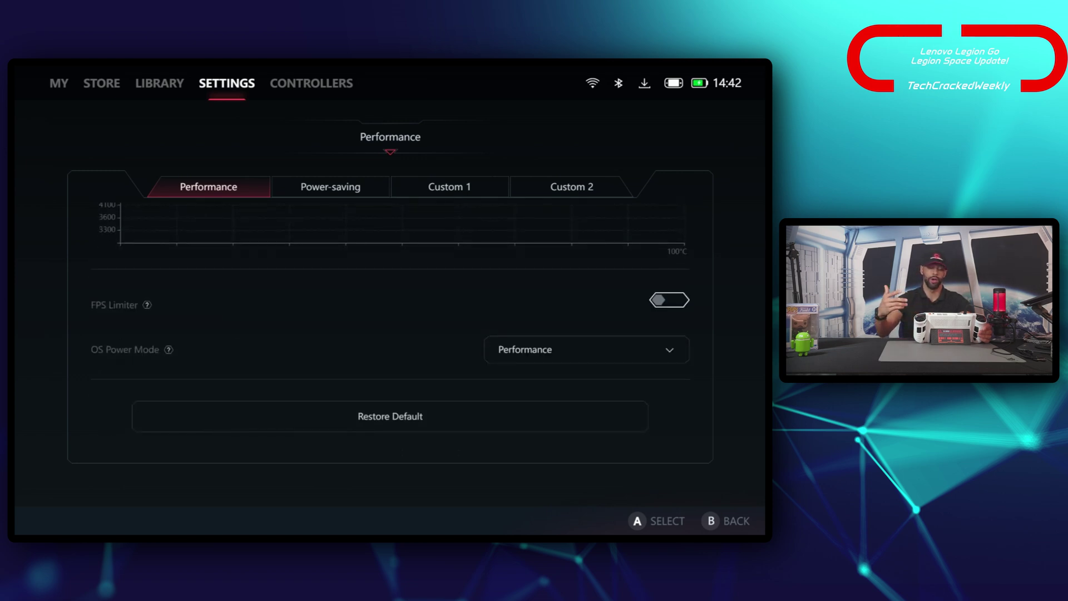
pyautogui.press('Down')
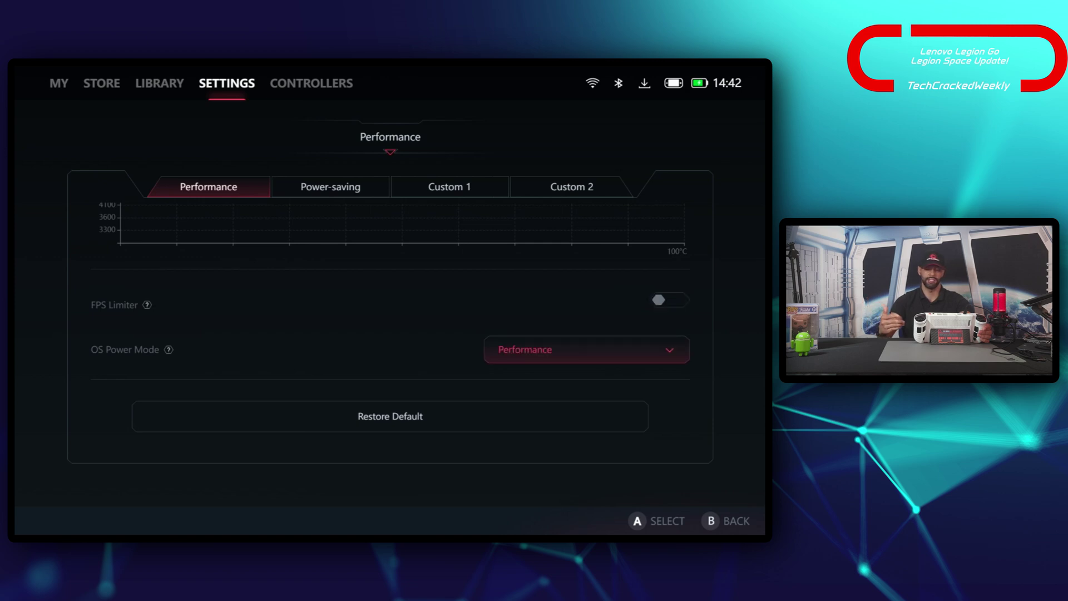
pyautogui.press('Down')
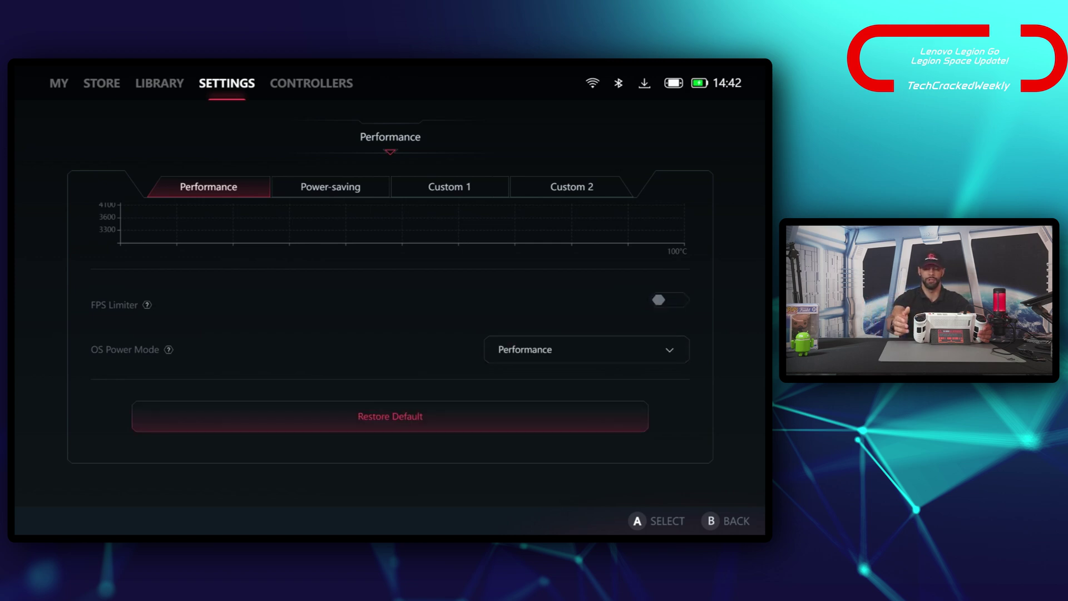
pyautogui.press('Escape')
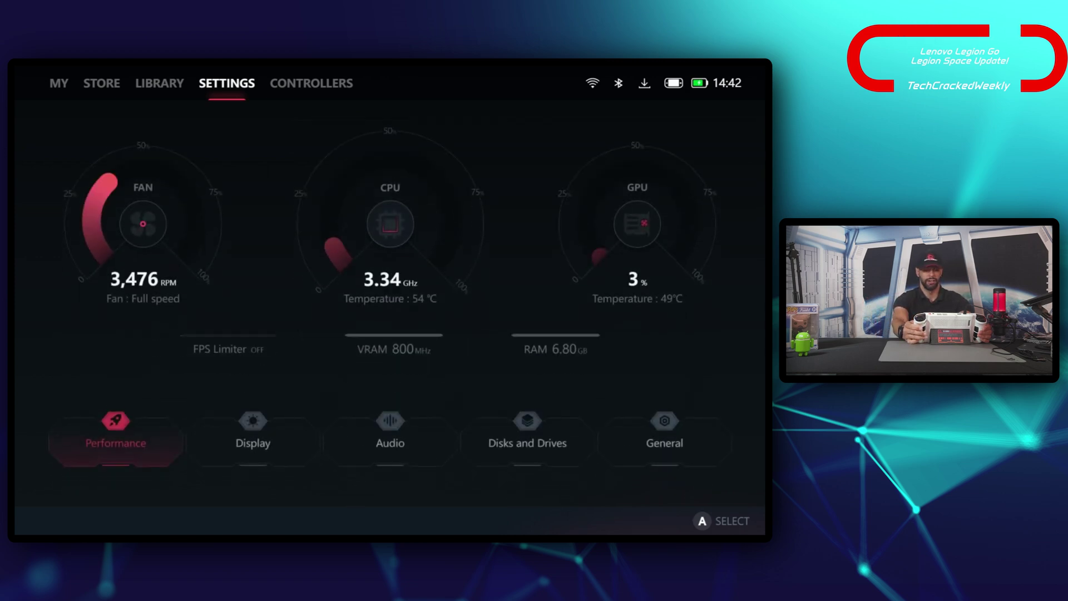
pyautogui.press('Right')
pyautogui.press('Return')
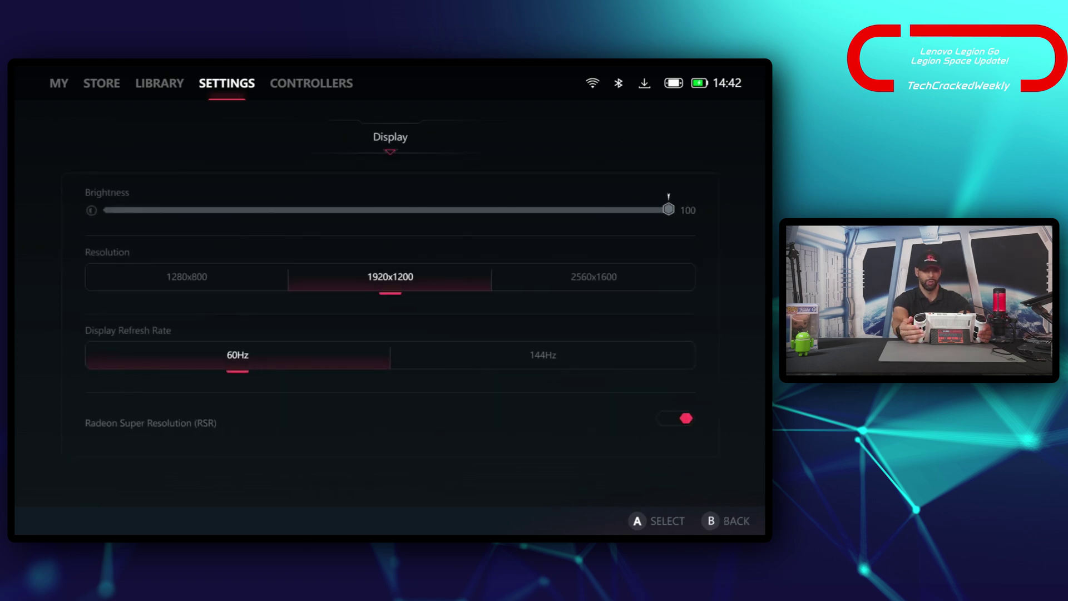
pyautogui.press('Down')
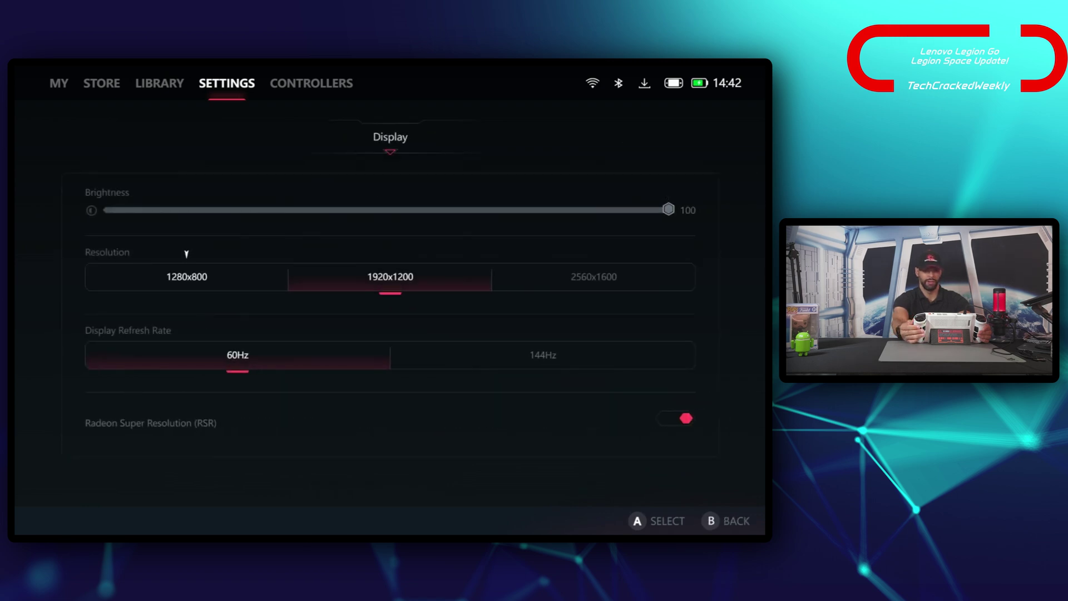
pyautogui.press('Down')
pyautogui.press('Down')
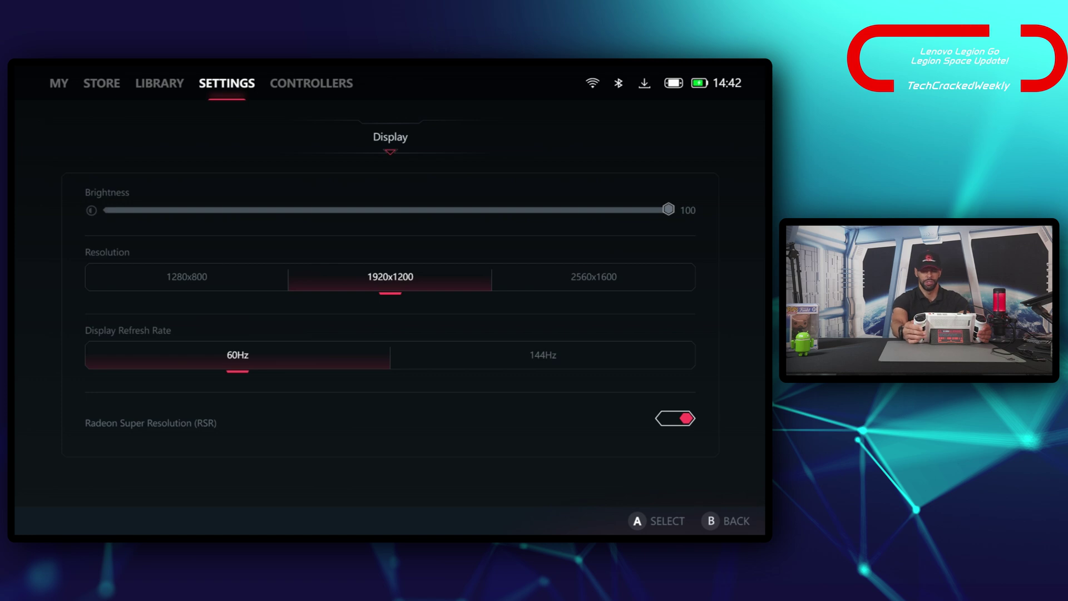
pyautogui.press('Escape')
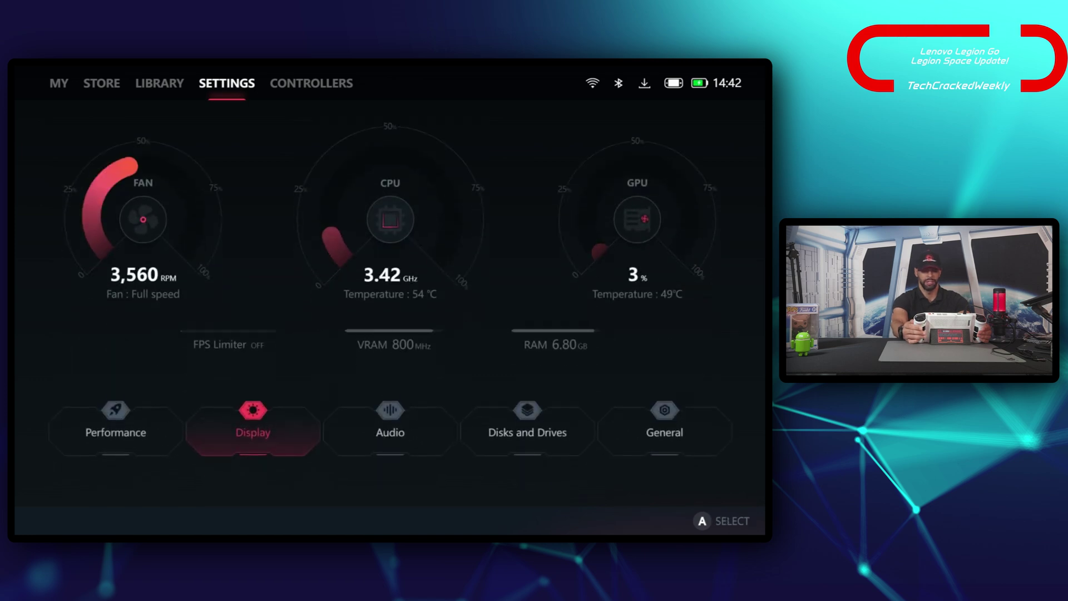
pyautogui.press('Right')
# Step: Review Audio's Volume, Output Device, Microphone and Input Device settings, then back out
pyautogui.press('Return')
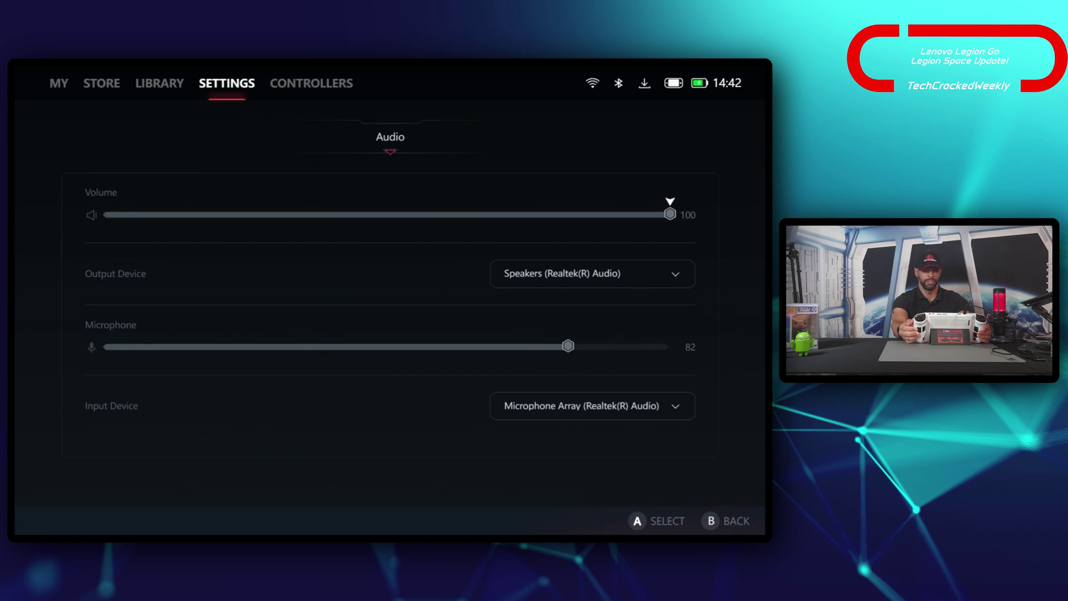
pyautogui.press('Down')
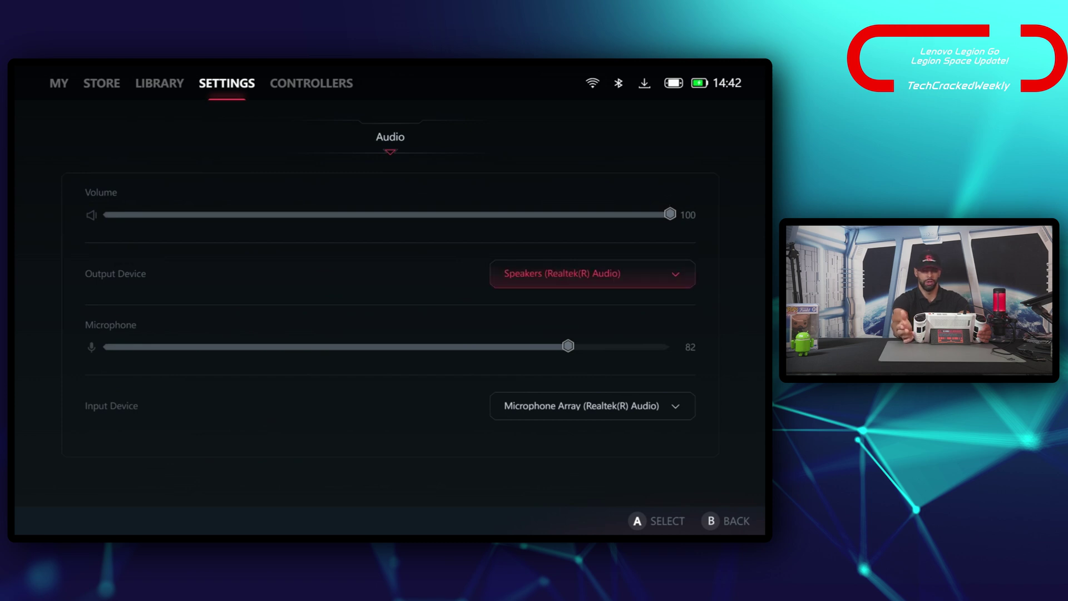
pyautogui.press('Down')
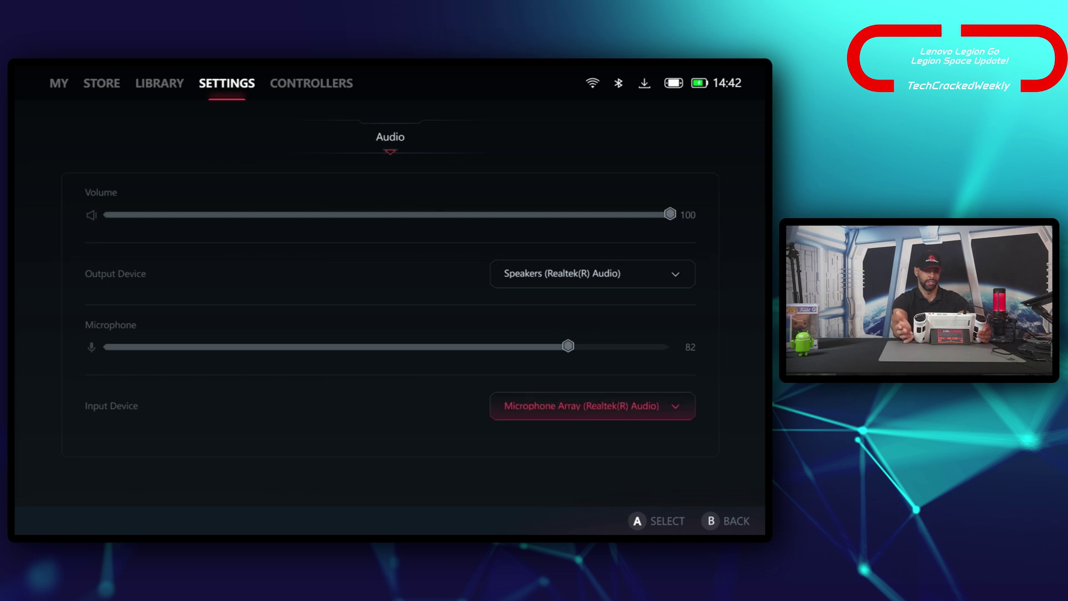
pyautogui.press('Down')
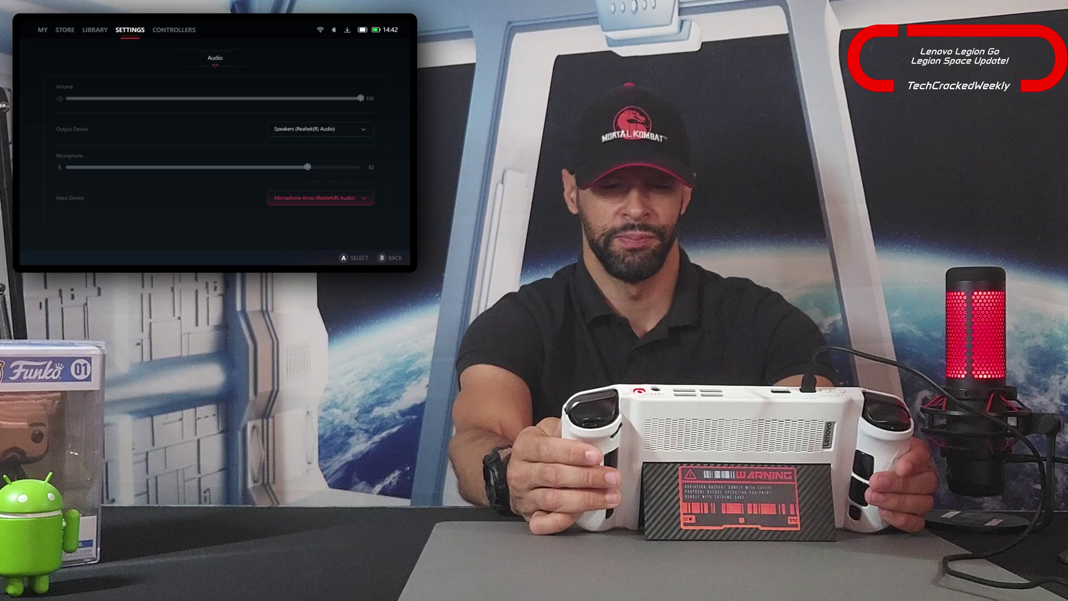
pyautogui.press('Escape')
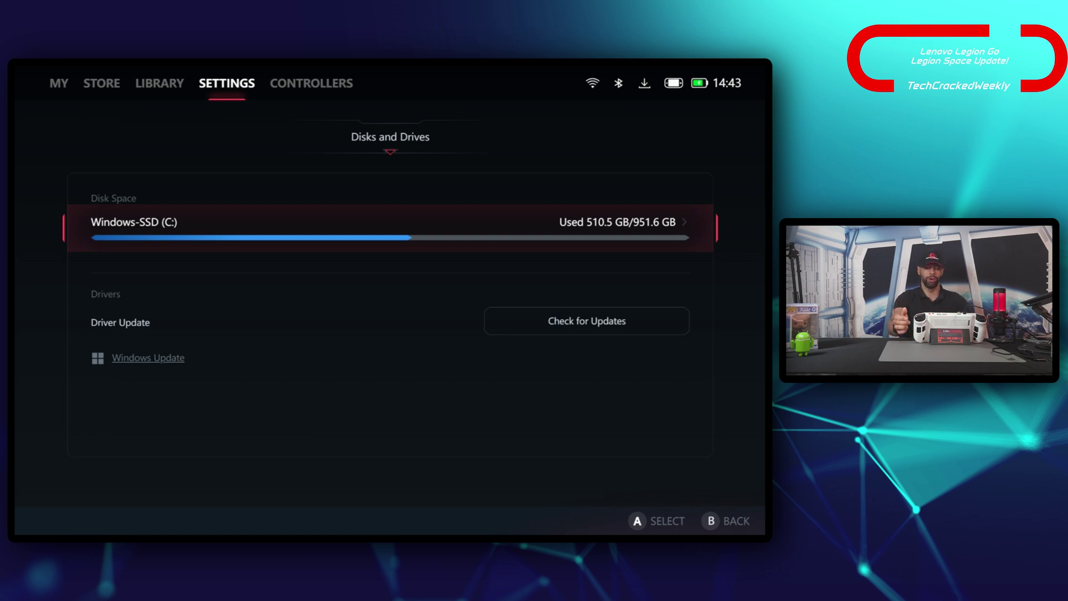
# Step: Focus the driver Check for Updates option below the Windows-SSD (C:) usage
pyautogui.click(586, 321)
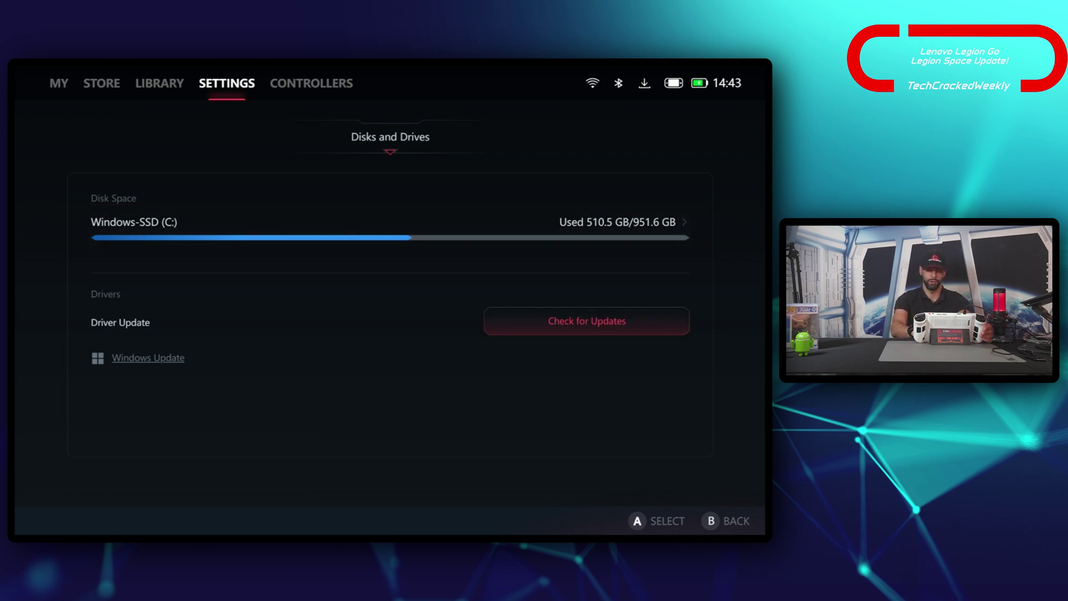
pyautogui.press('Return')
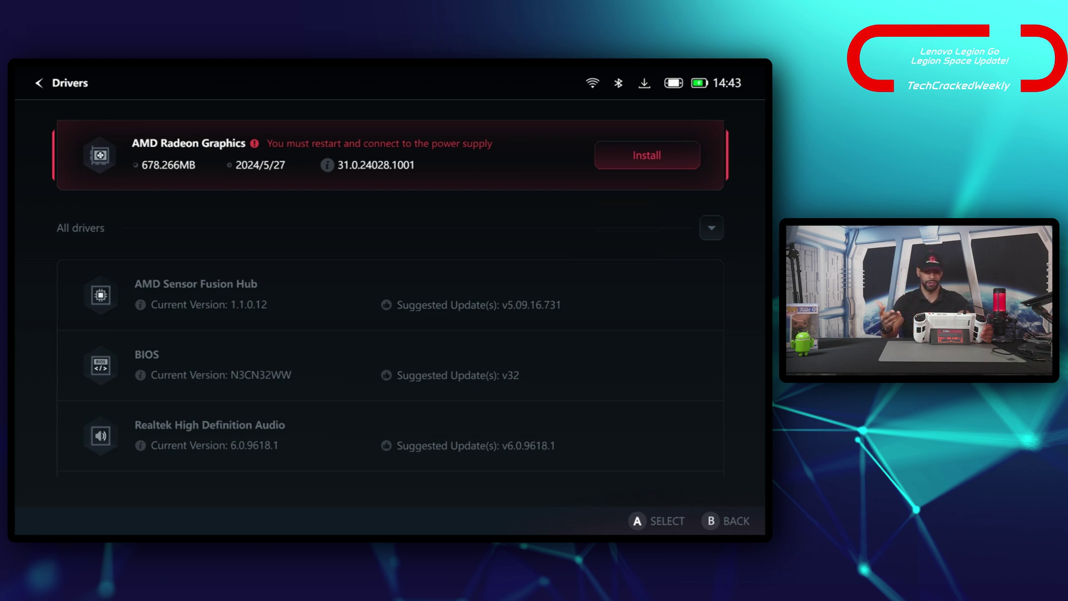
pyautogui.press('Down')
pyautogui.press('Down')
pyautogui.press('Down')
pyautogui.press('Down')
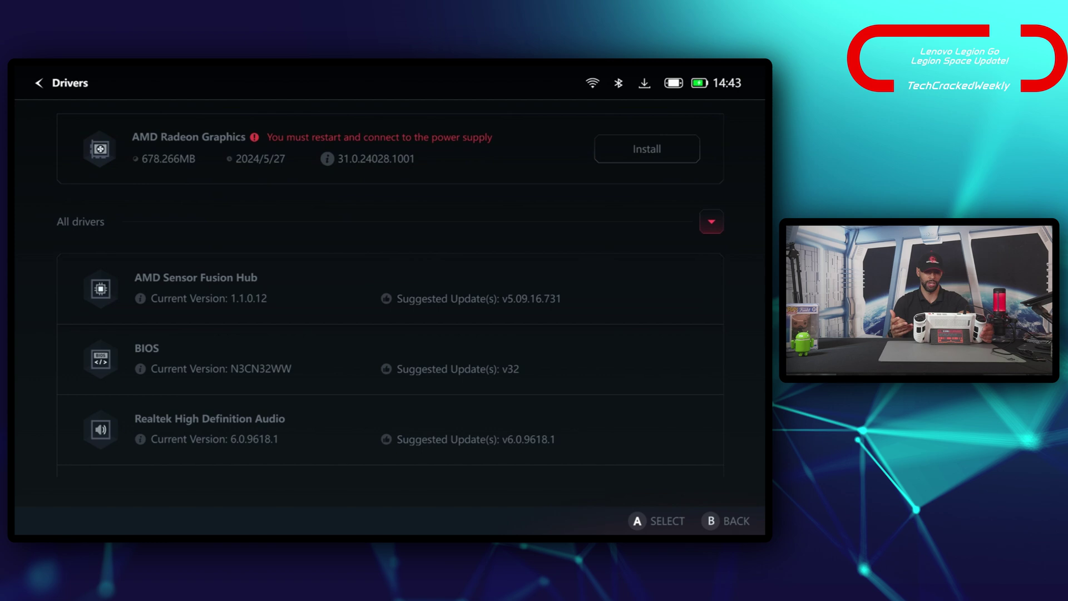
pyautogui.press('Down')
pyautogui.press('Down')
pyautogui.press('Down')
pyautogui.press('Down')
pyautogui.press('Down')
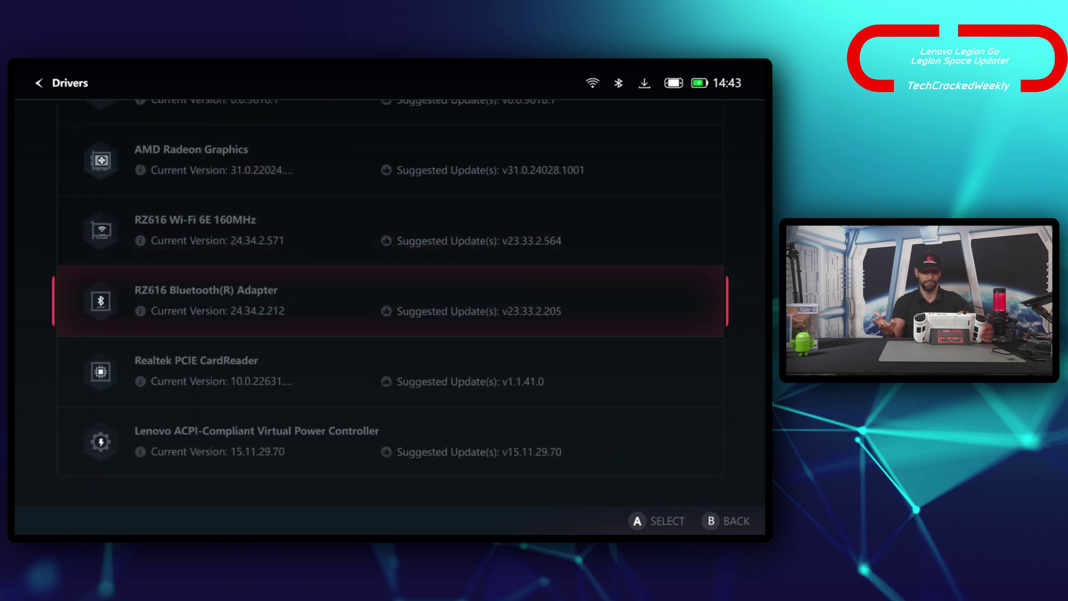
pyautogui.press('Up')
pyautogui.press('Up')
pyautogui.press('Up')
pyautogui.press('Up')
pyautogui.press('Up')
pyautogui.press('Up')
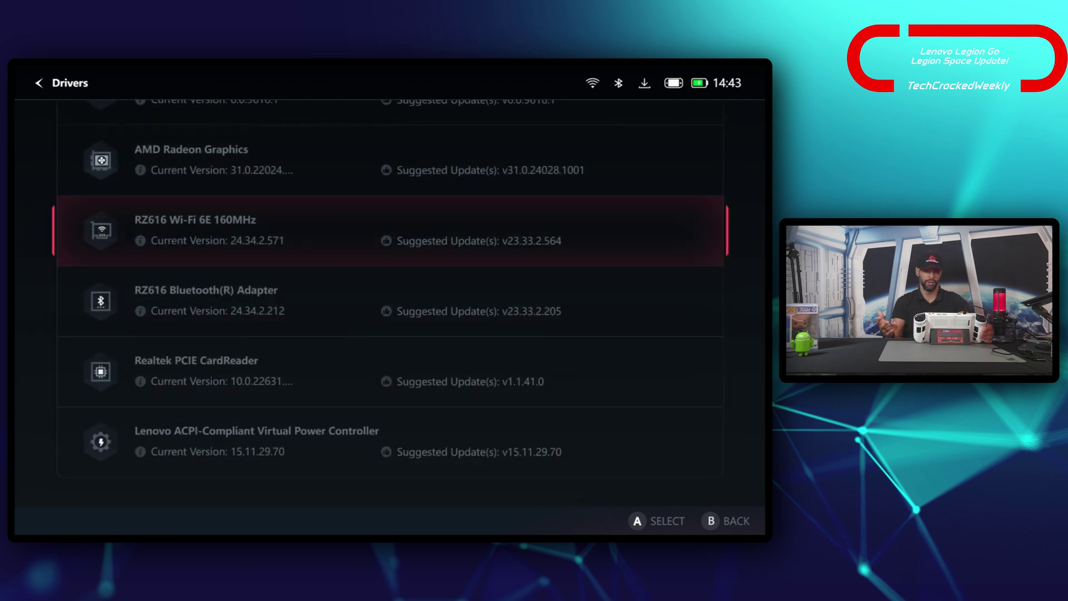
pyautogui.press('Up')
pyautogui.press('Up')
pyautogui.press('Up')
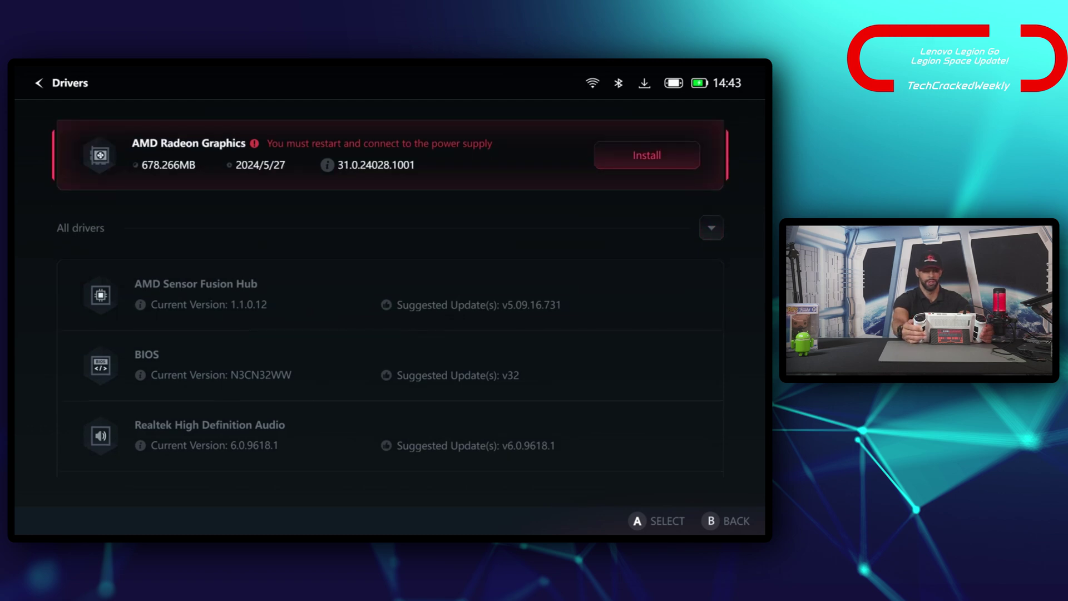
pyautogui.press('Escape')
pyautogui.press('Down')
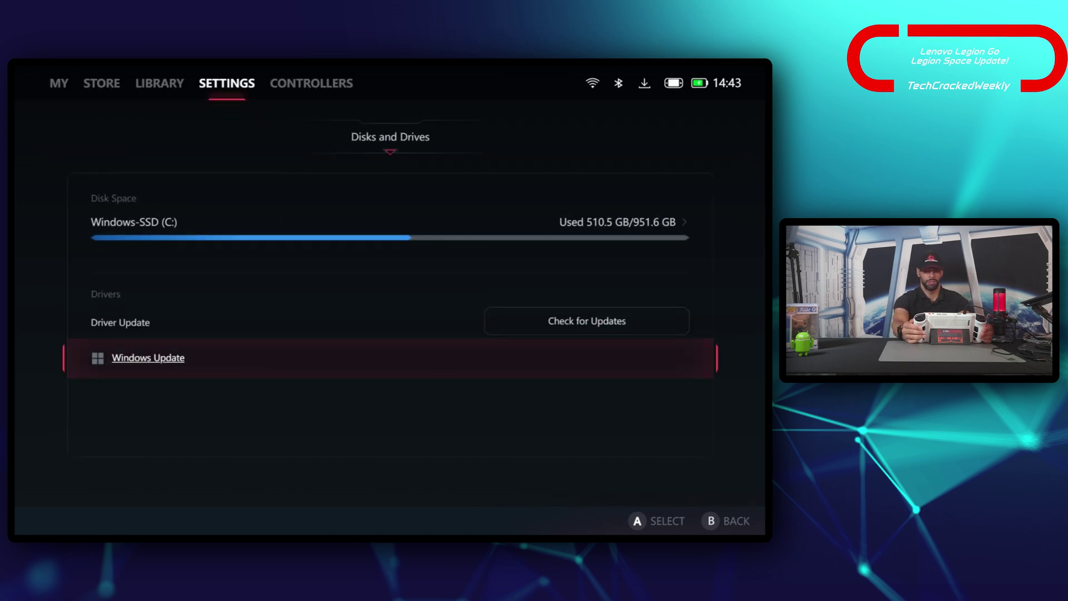
# Step: Open General settings and review 24-Hour Clock, boot into Legion Space, Power Button Light and battery charging
pyautogui.press('Escape')
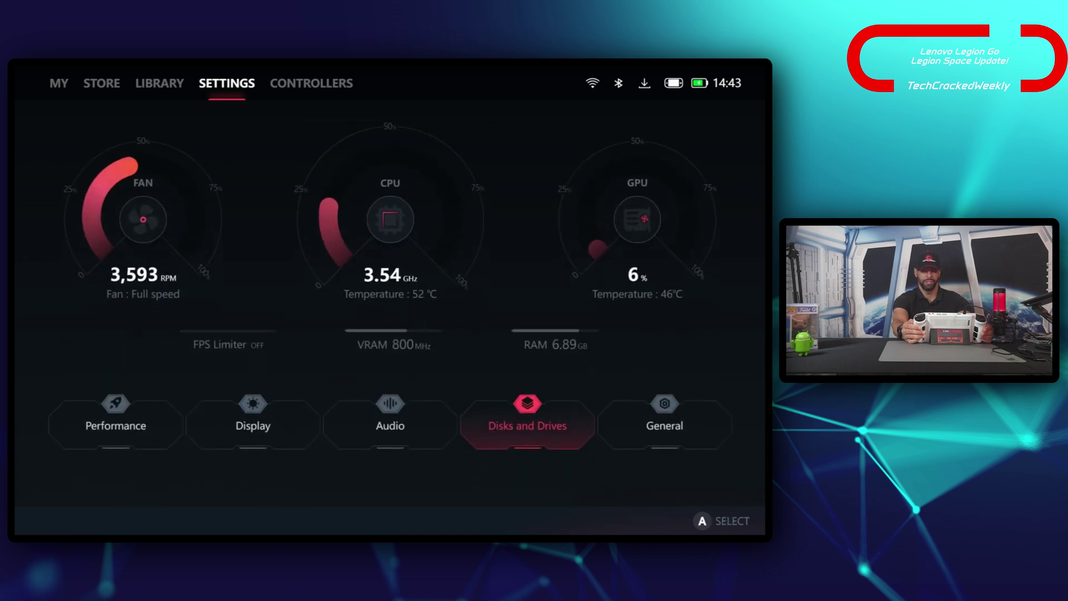
pyautogui.press('Right')
pyautogui.press('Return')
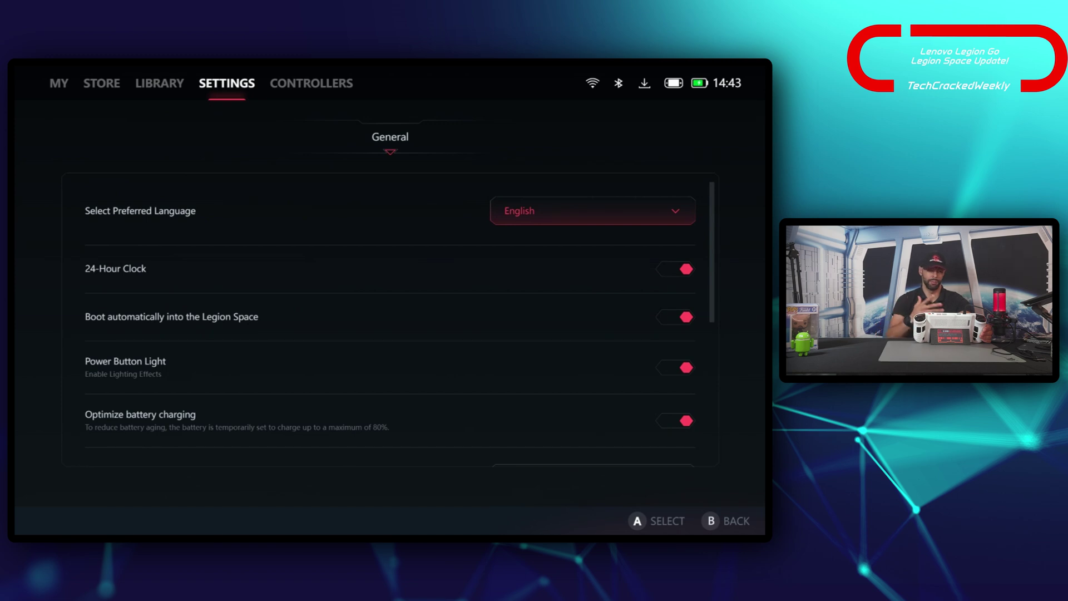
pyautogui.press('Down')
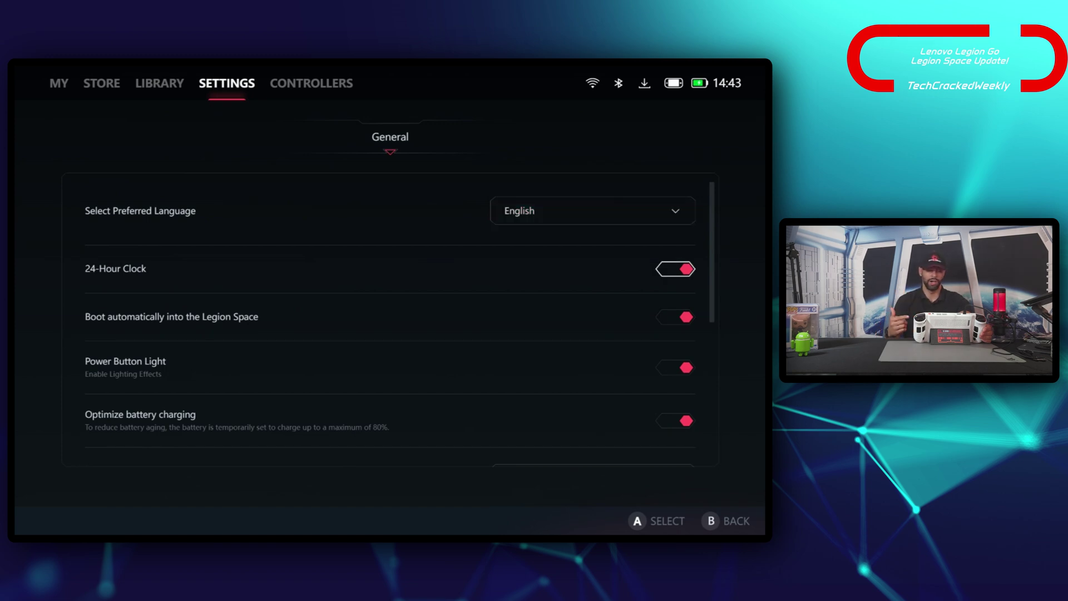
pyautogui.press('Down')
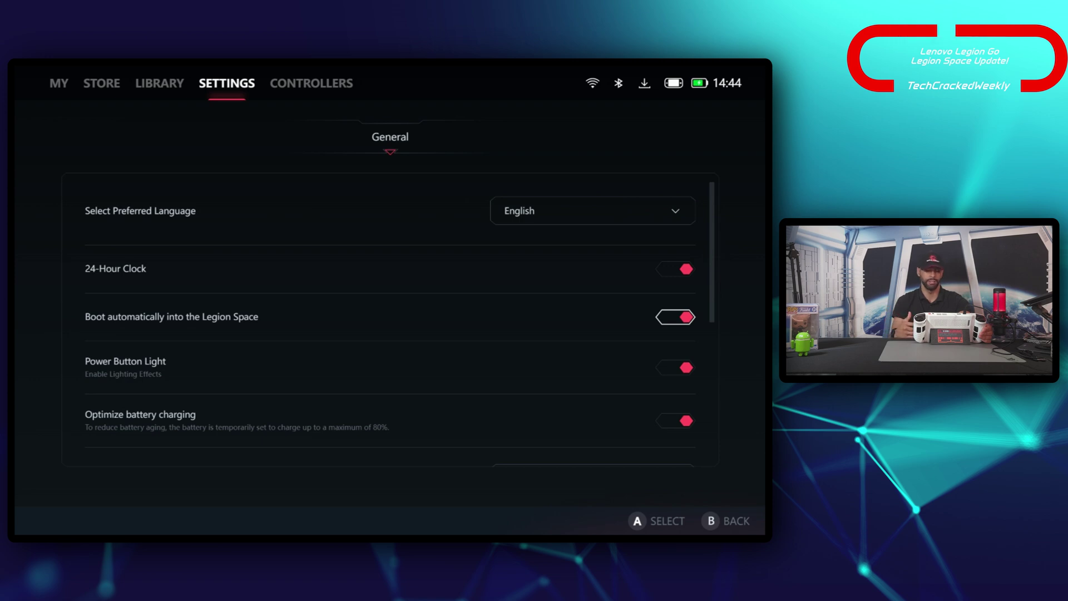
pyautogui.press('Down')
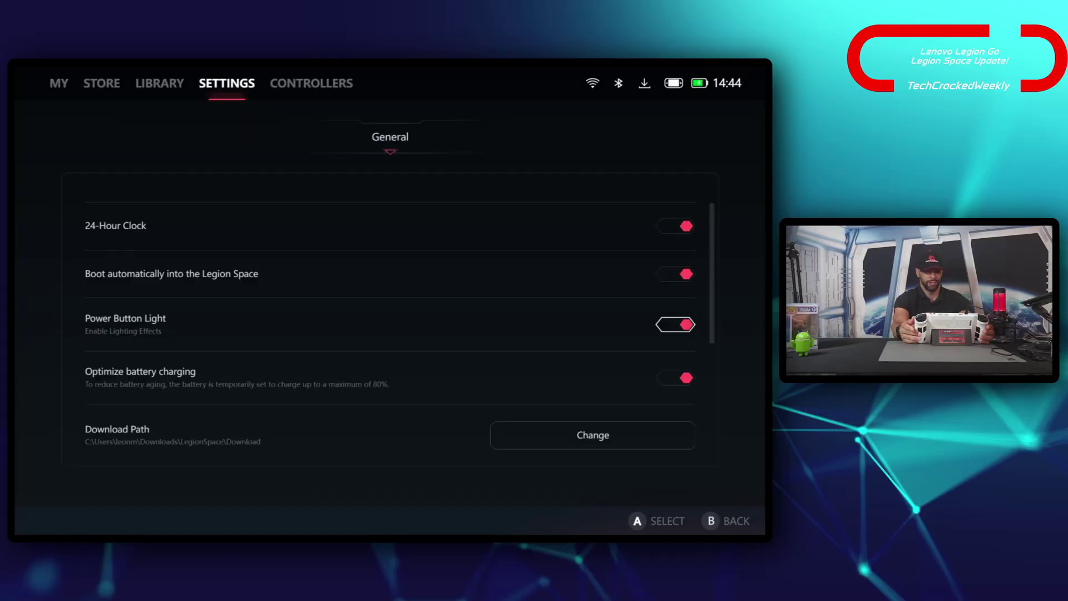
pyautogui.press('Down')
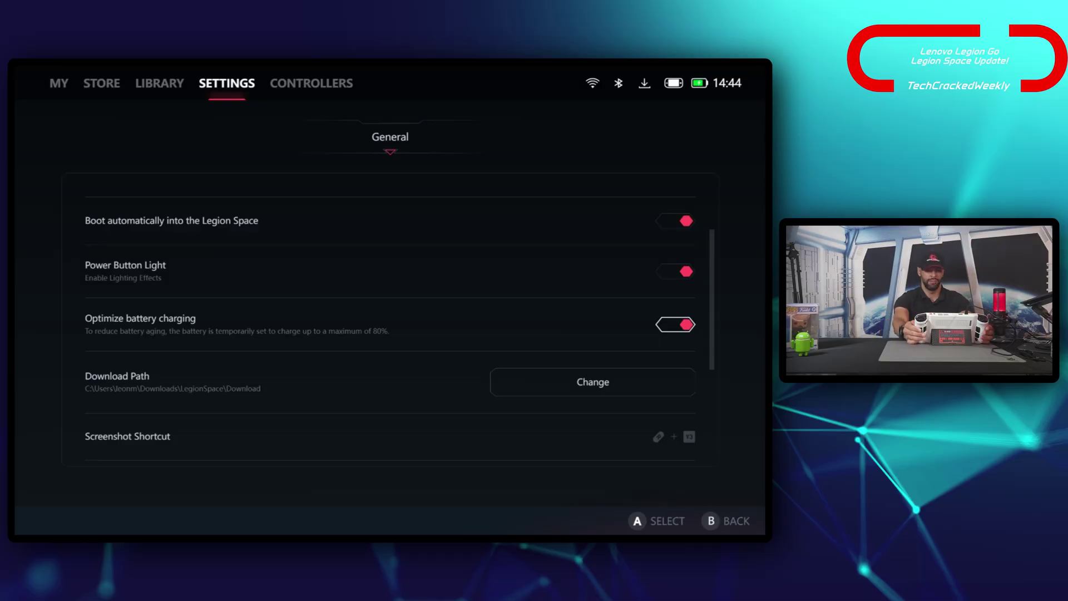
# Step: Check the screenshot options and About version 1.1.2.11, then leave General for Controllers
pyautogui.press('Down')
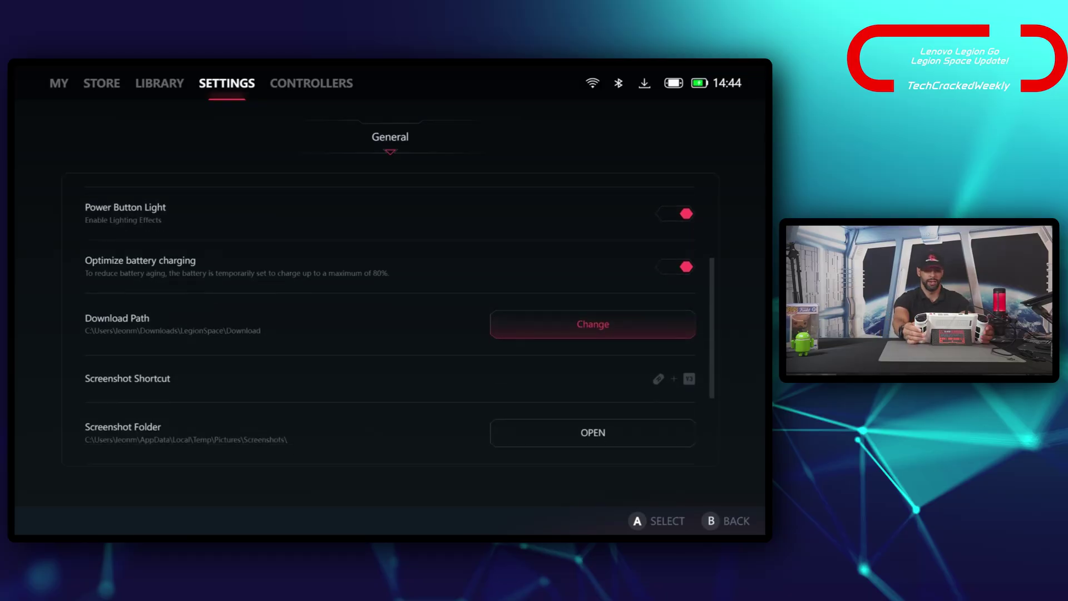
pyautogui.press('Down')
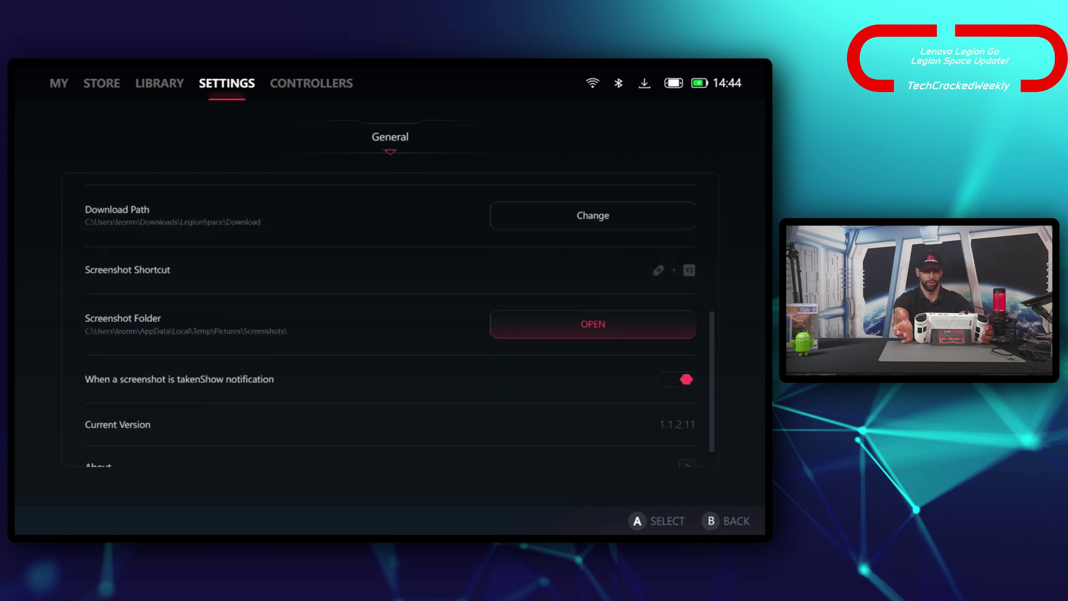
pyautogui.press('Down')
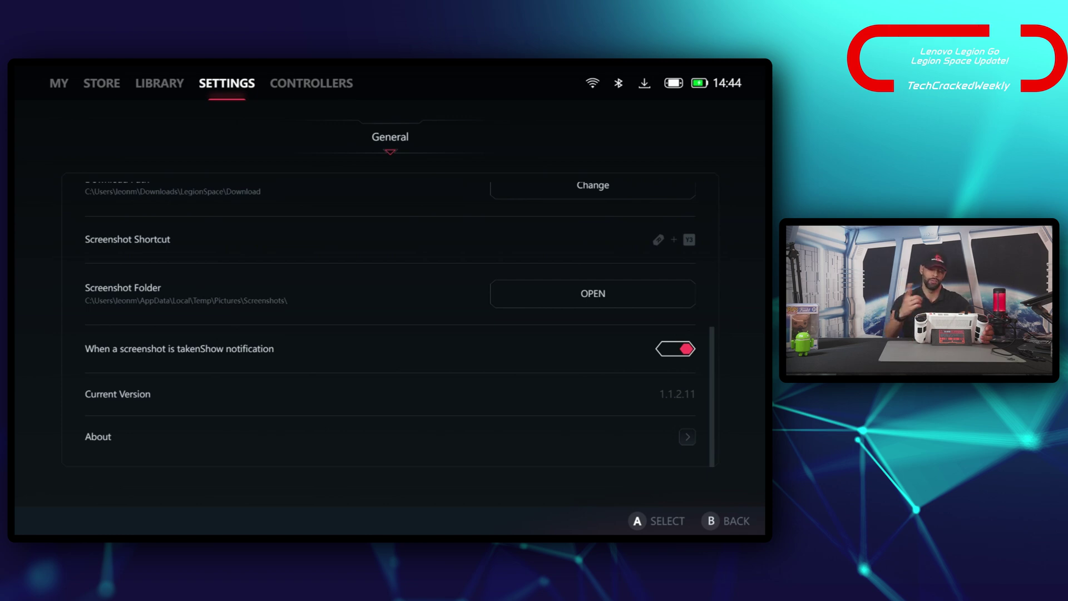
pyautogui.press('Down')
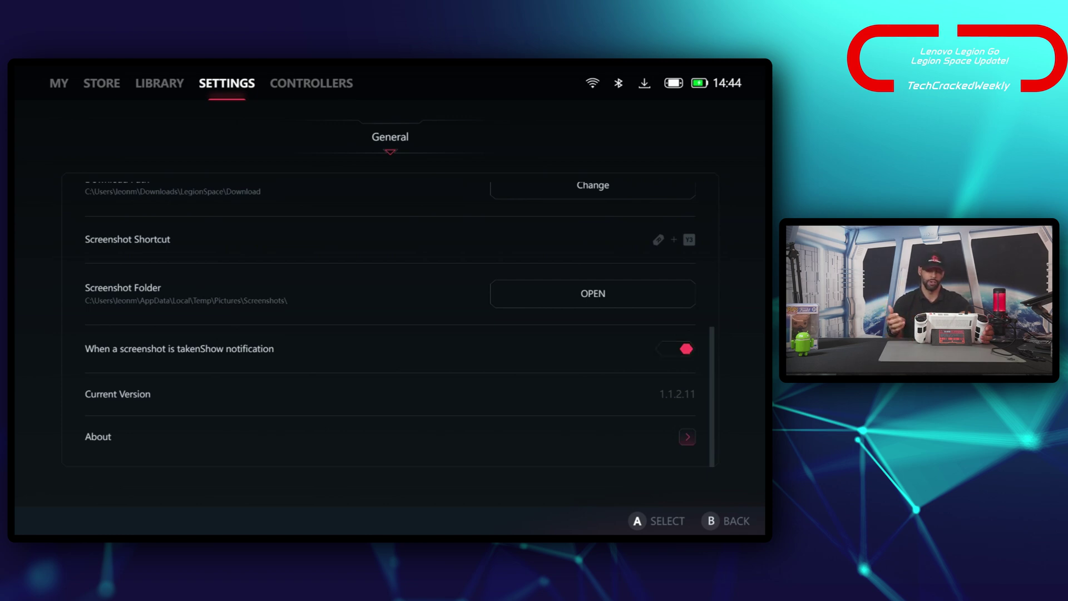
pyautogui.press('Return')
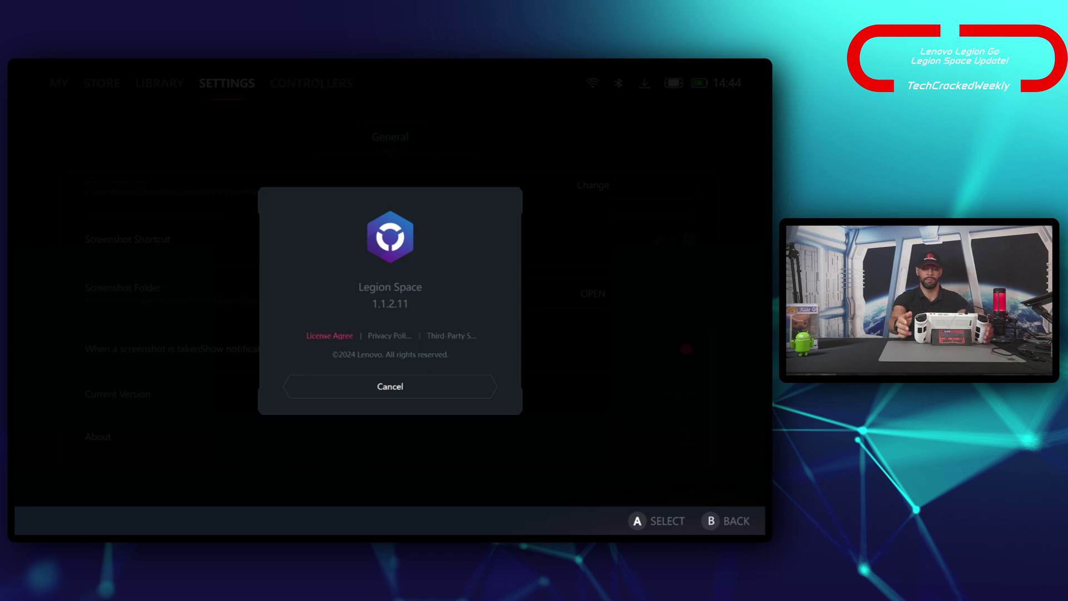
pyautogui.press('Escape')
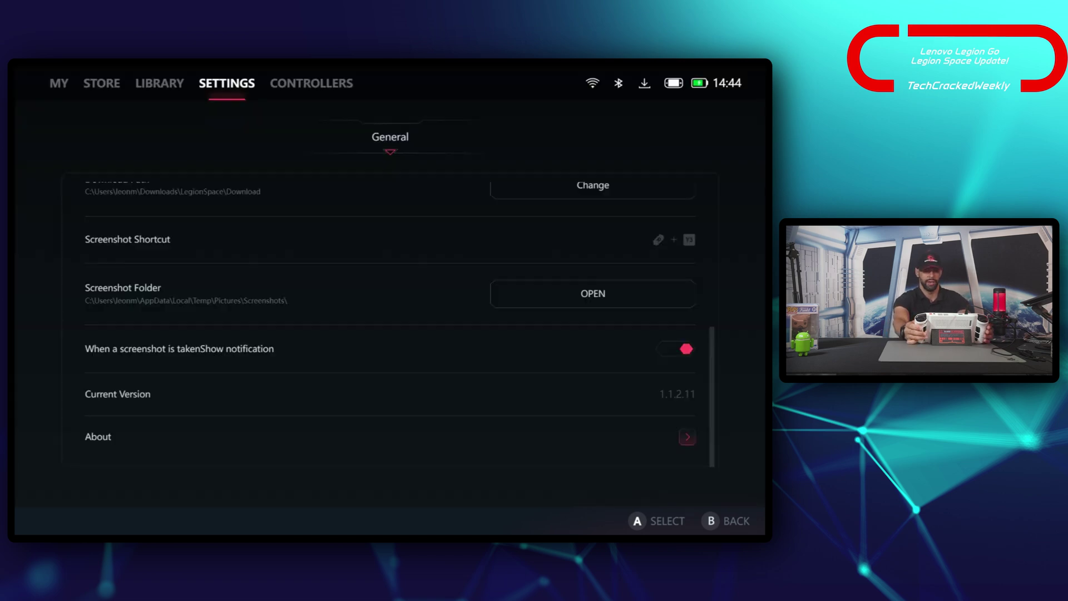
pyautogui.press('Escape')
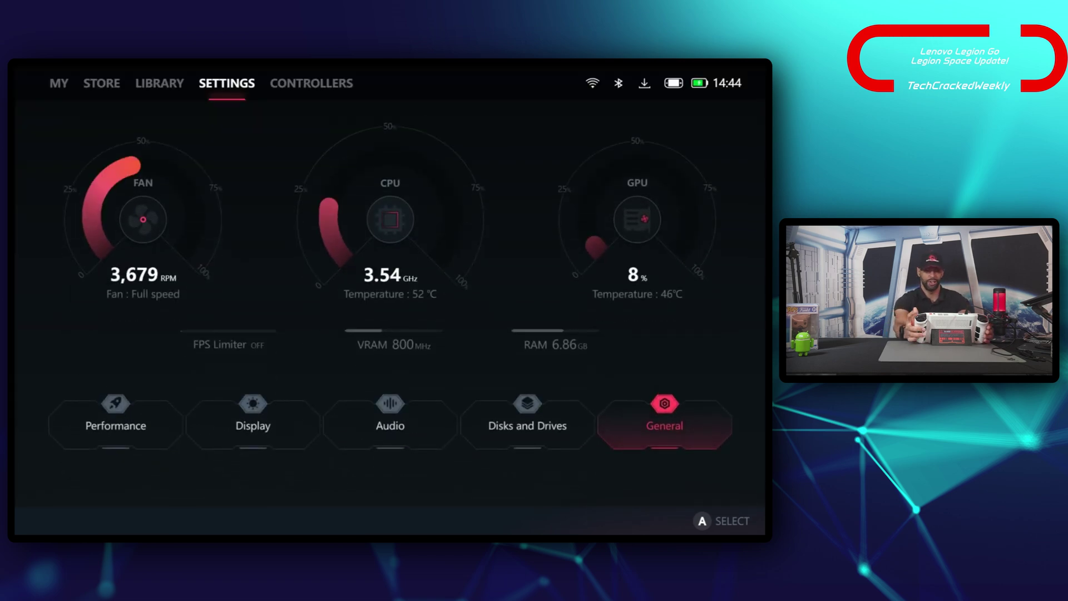
pyautogui.hotkey('ctrl', 'Tab')
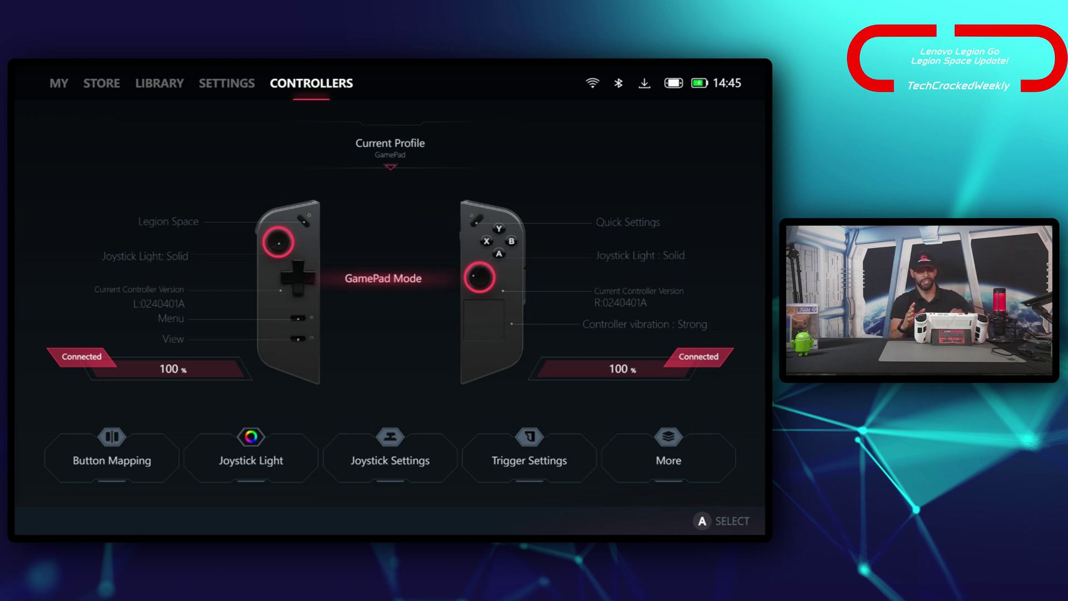
# Step: Toggle between the Settings and Controllers sections, ending on the Button Mapping tile
pyautogui.press('Left')
pyautogui.press('Right')
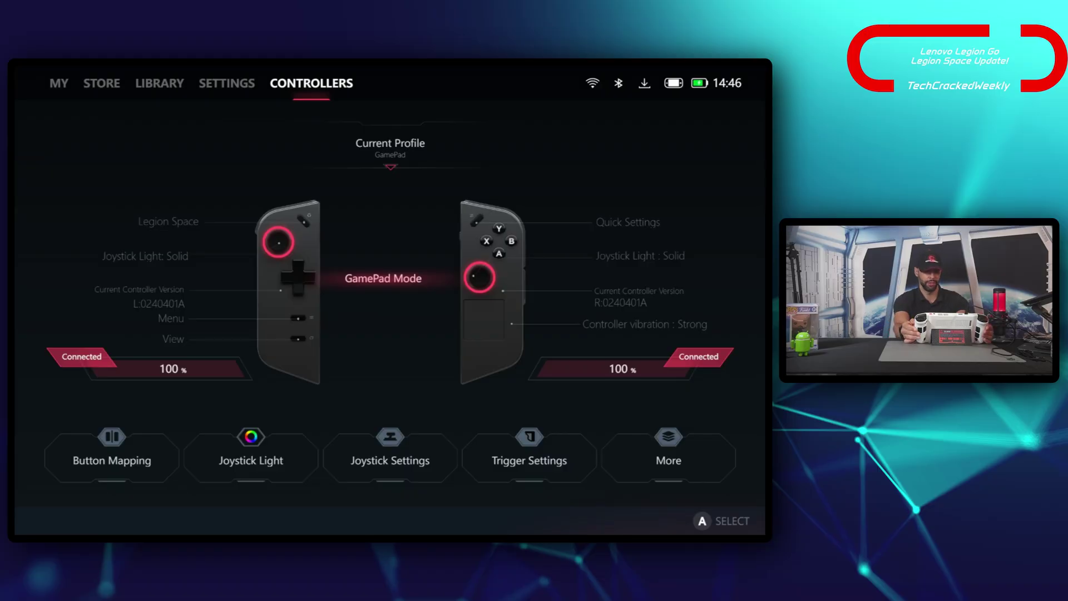
pyautogui.click(112, 460)
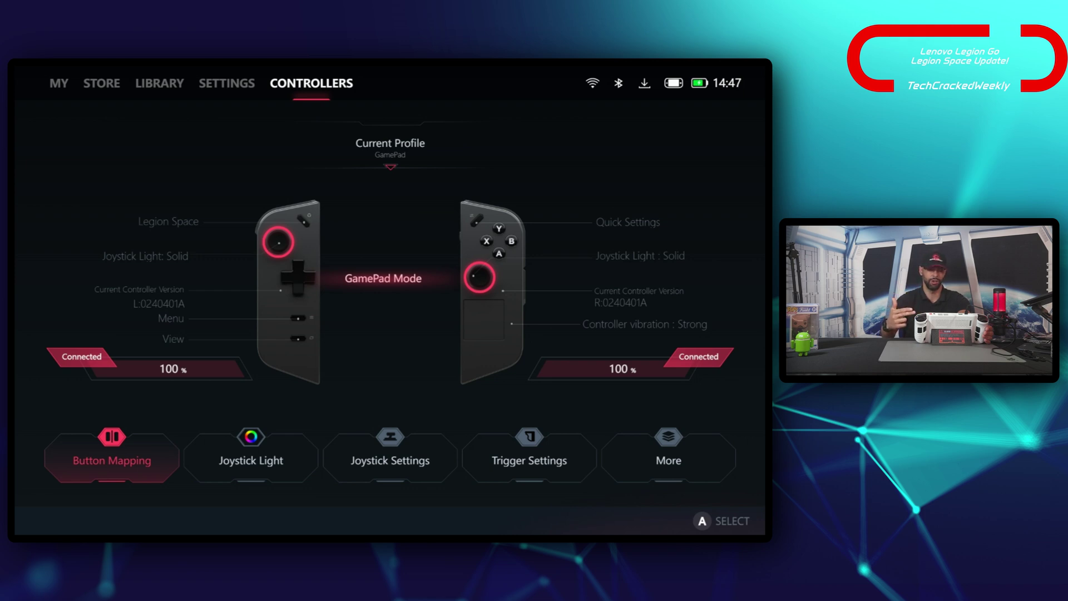
pyautogui.press('pageup')
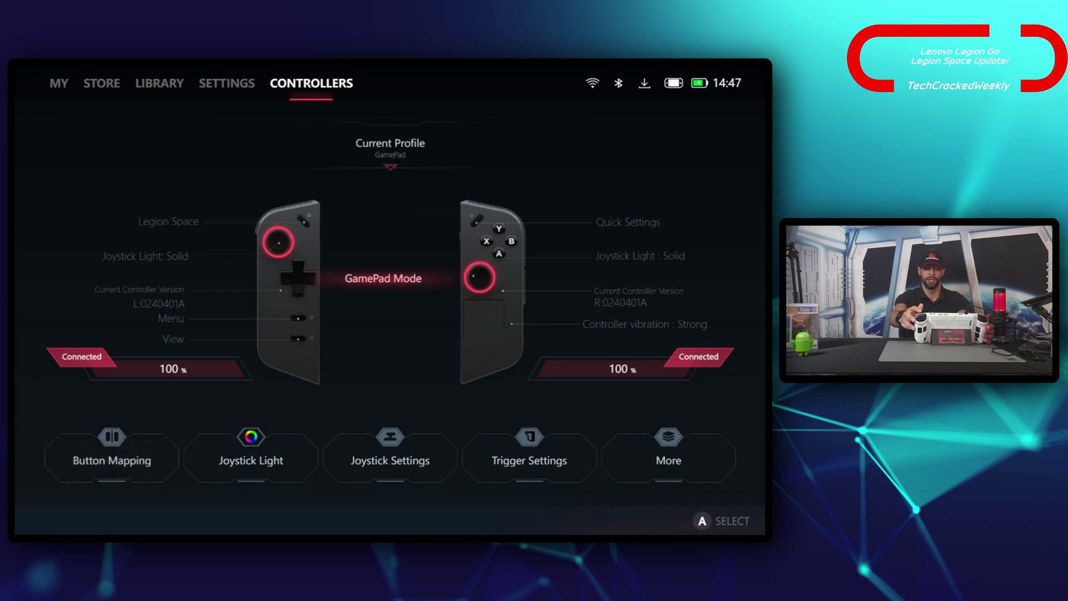
pyautogui.press('pagedown')
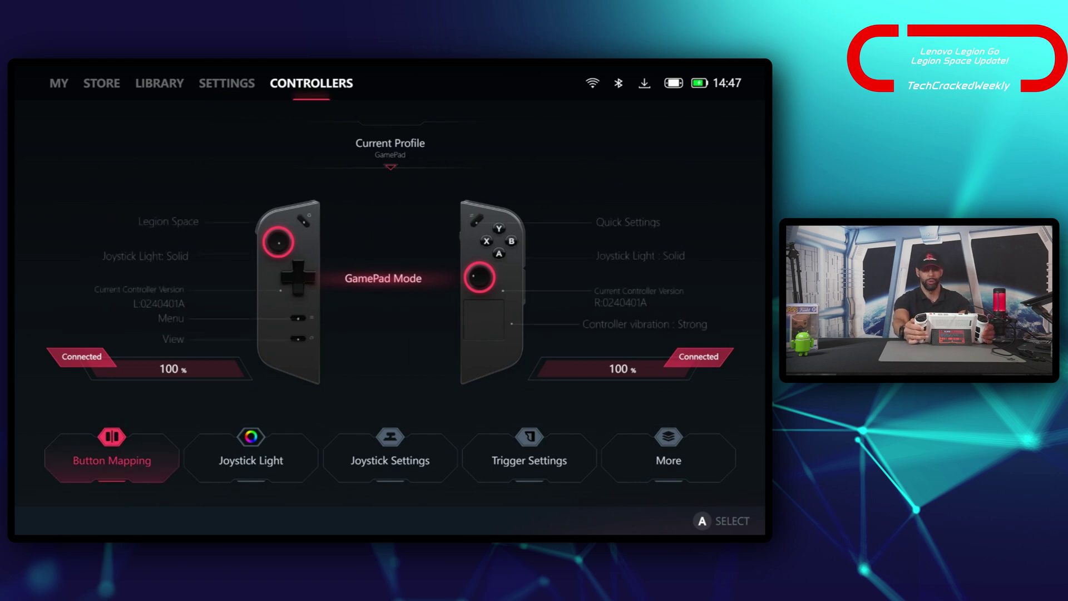
# Step: Browse the Joystick Light, Joystick Settings, Trigger Settings and More tiles, then open Button Mapping
pyautogui.click(251, 460)
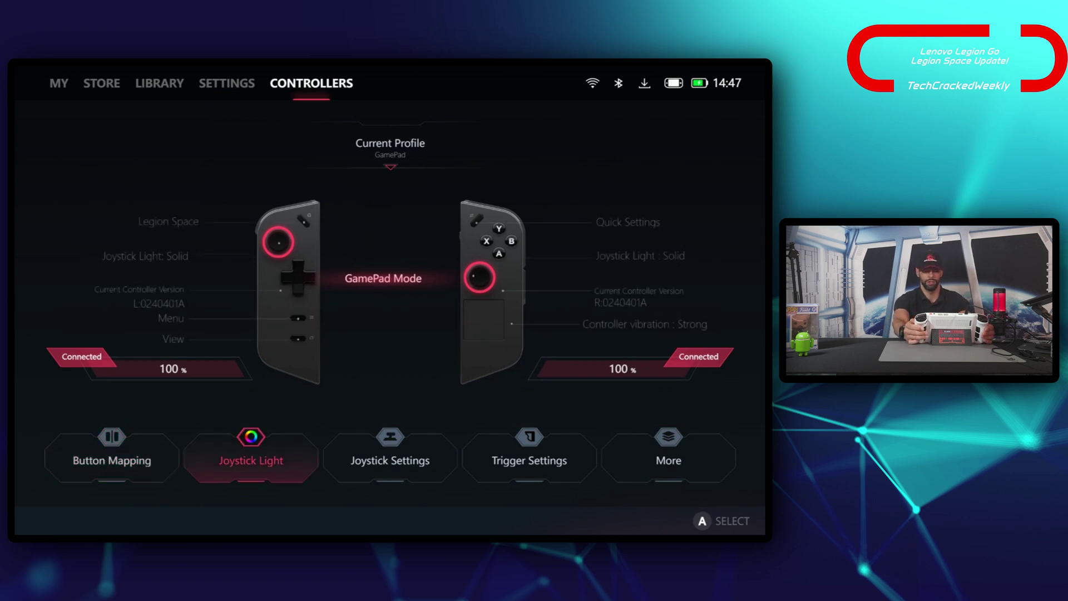
pyautogui.click(390, 460)
pyautogui.click(529, 460)
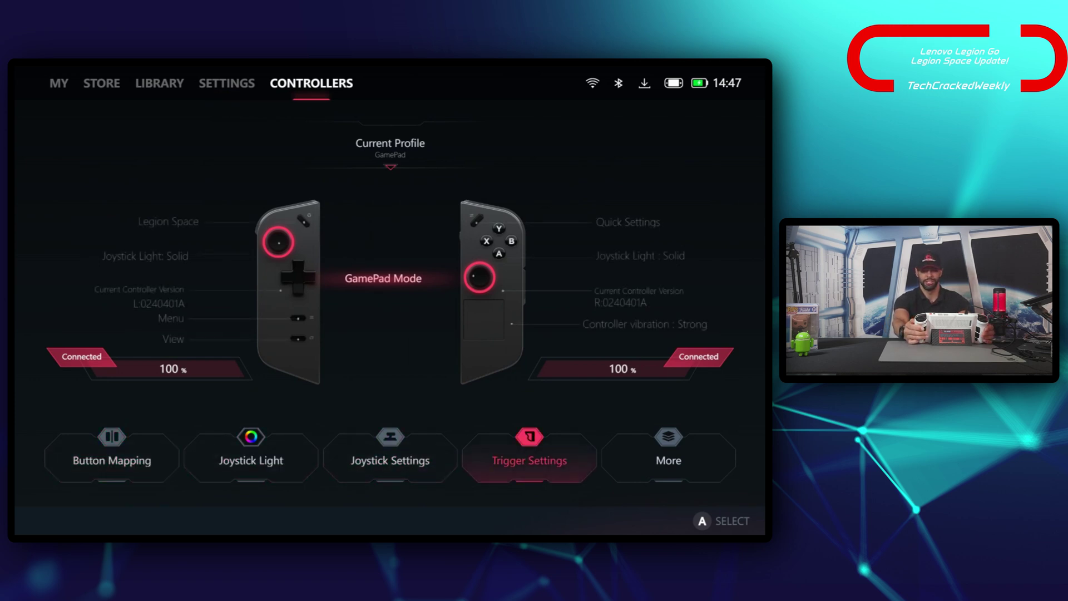
pyautogui.click(668, 460)
pyautogui.press('Left')
pyautogui.press('Left')
pyautogui.press('Left')
pyautogui.press('Left')
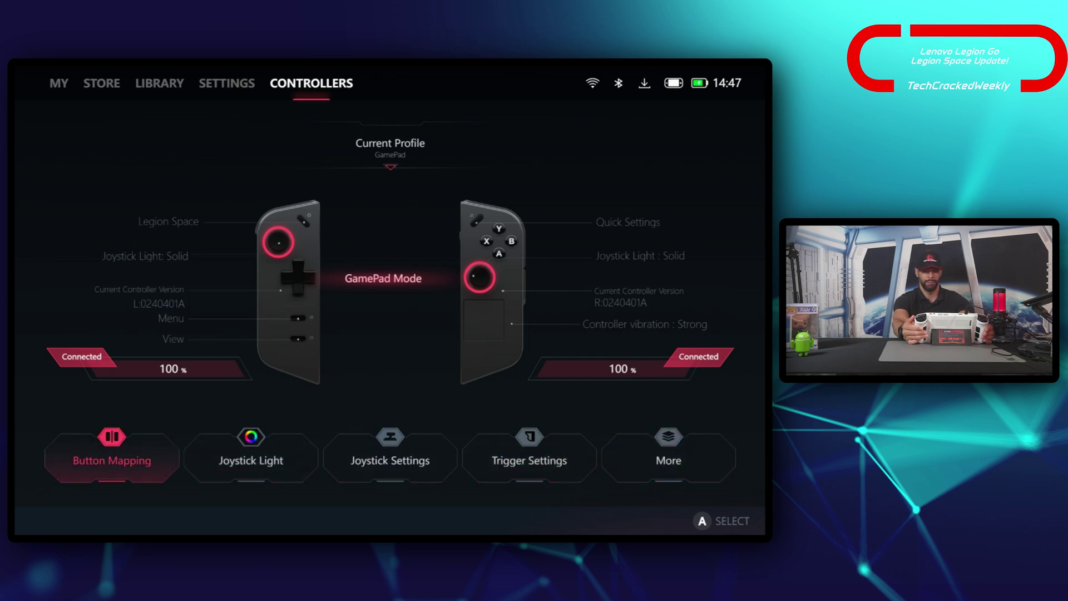
pyautogui.press('Return')
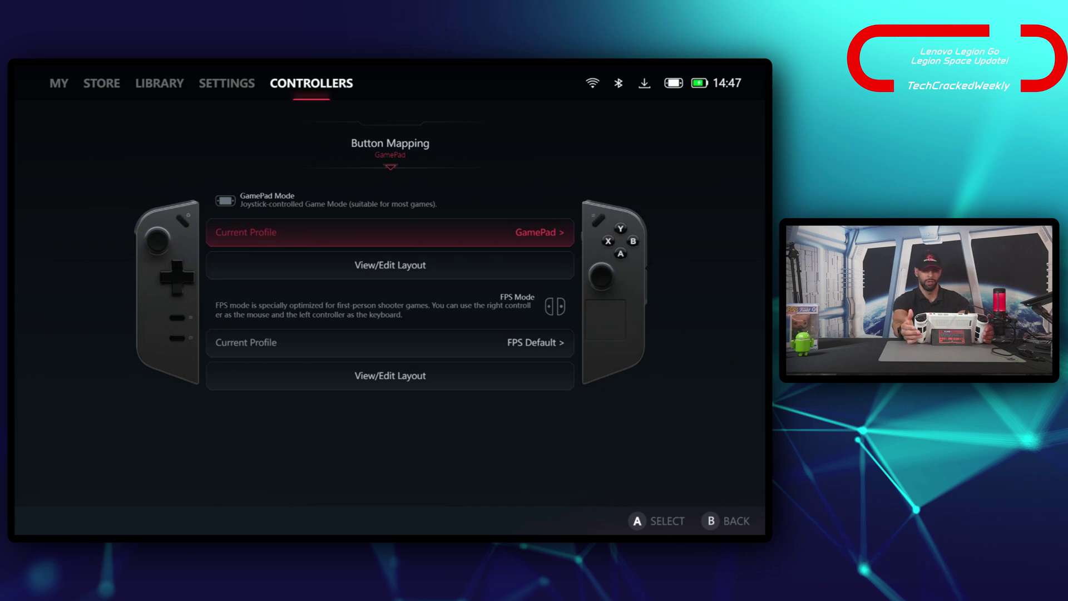
# Step: Browse the GamePad and FPS layout entries, then back out and open Joystick Light
pyautogui.press('Down')
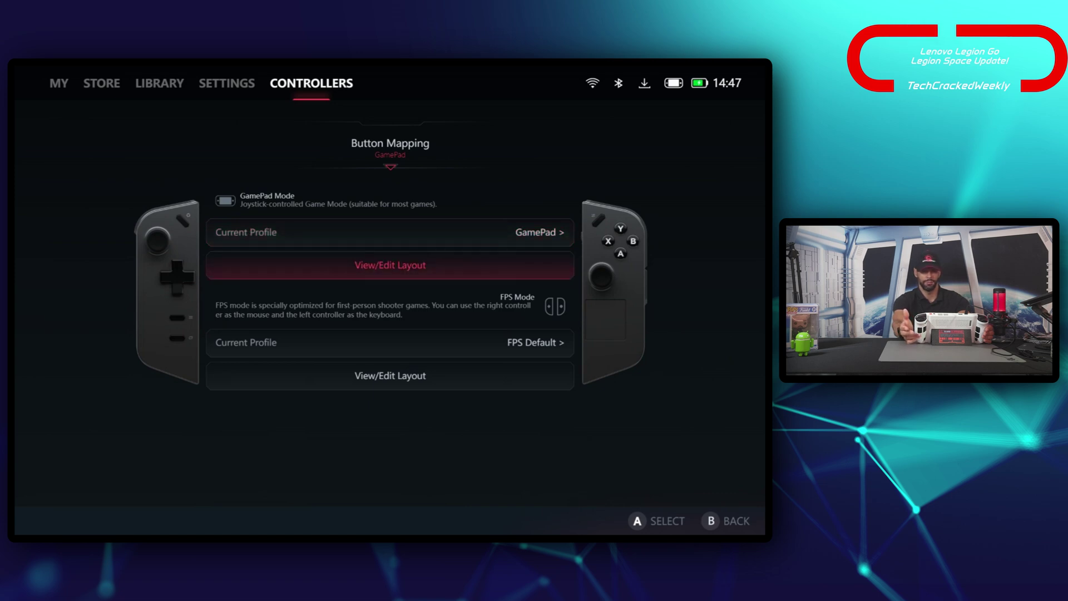
pyautogui.press('Down')
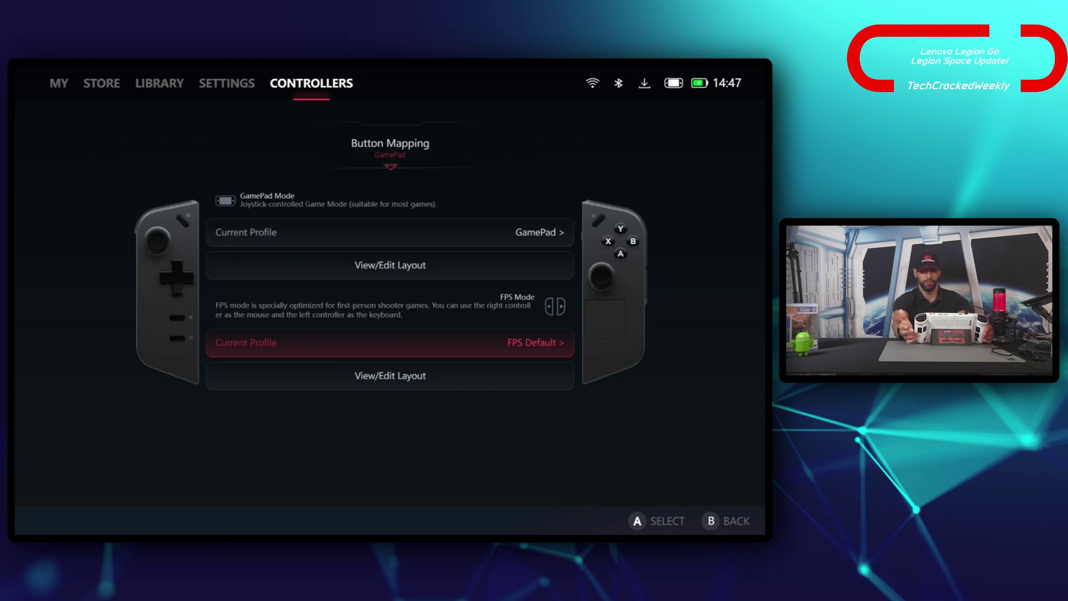
pyautogui.click(390, 376)
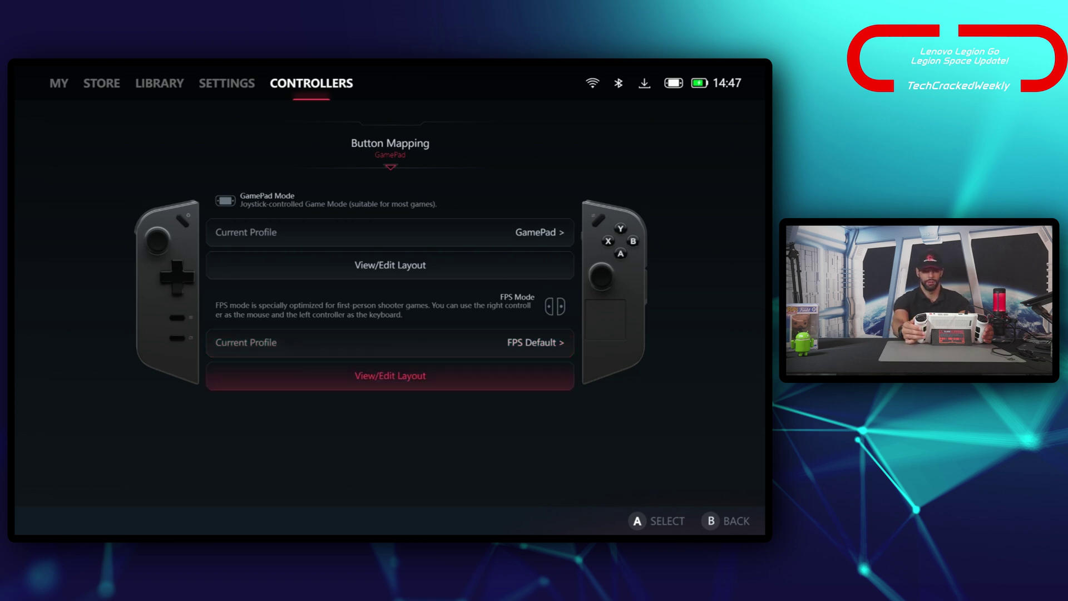
pyautogui.press('Escape')
pyautogui.click(251, 457)
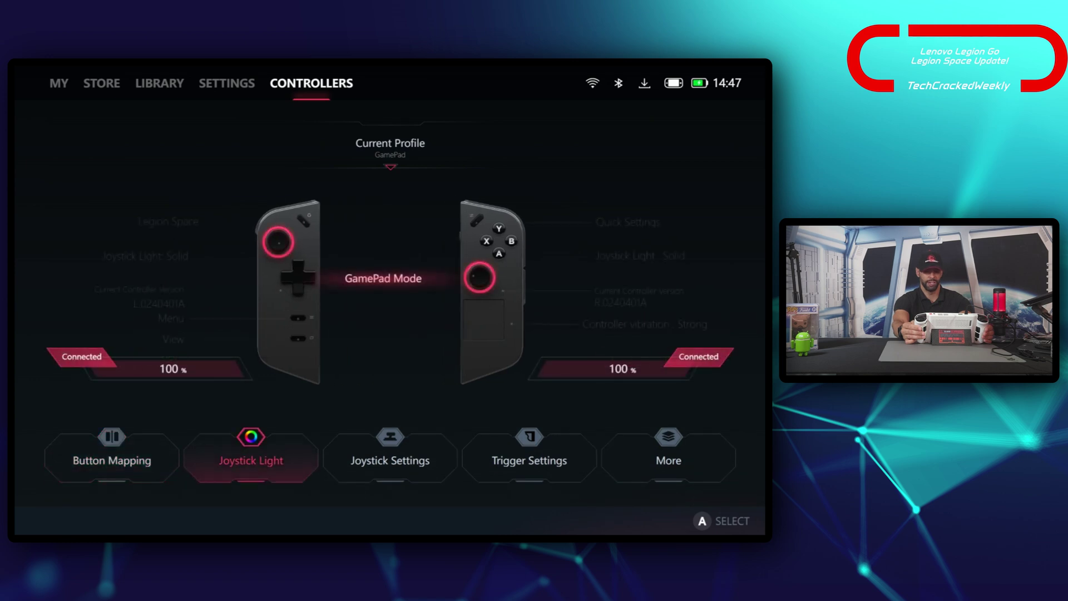
pyautogui.press('Return')
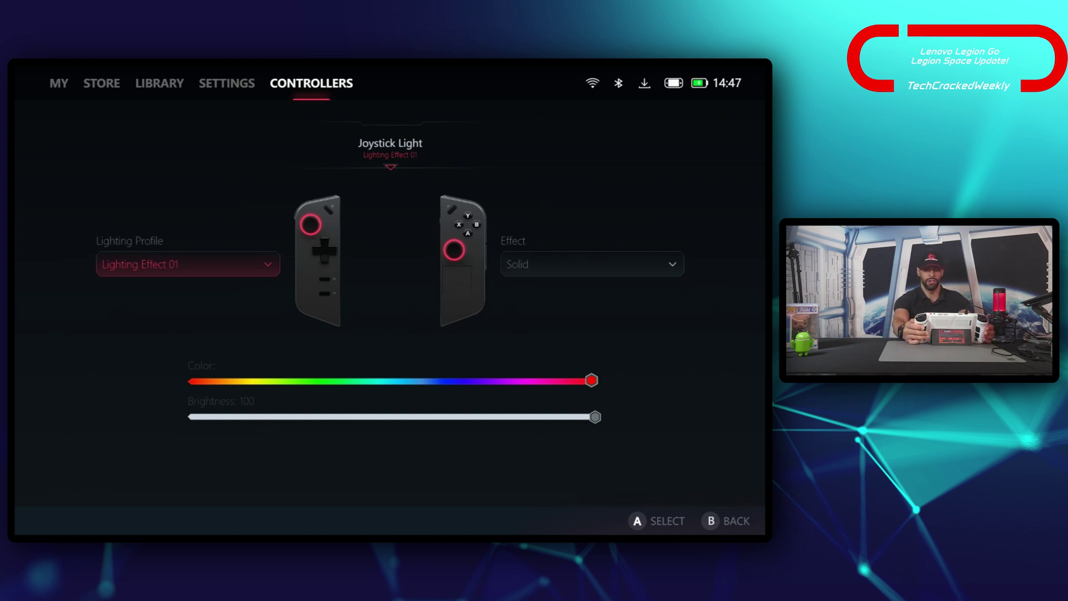
# Step: Browse the lighting profiles past Lighting Effect 02, leaving Lighting Effect 01 selected
pyautogui.press('Return')
pyautogui.press('Down')
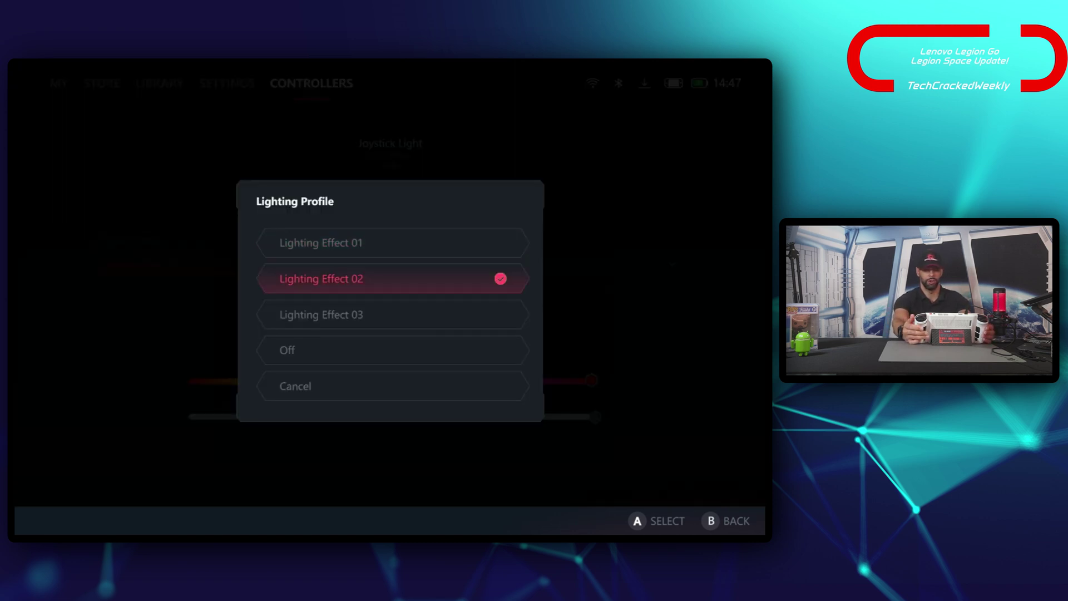
pyautogui.press('Down')
pyautogui.press('Down')
pyautogui.press('Down')
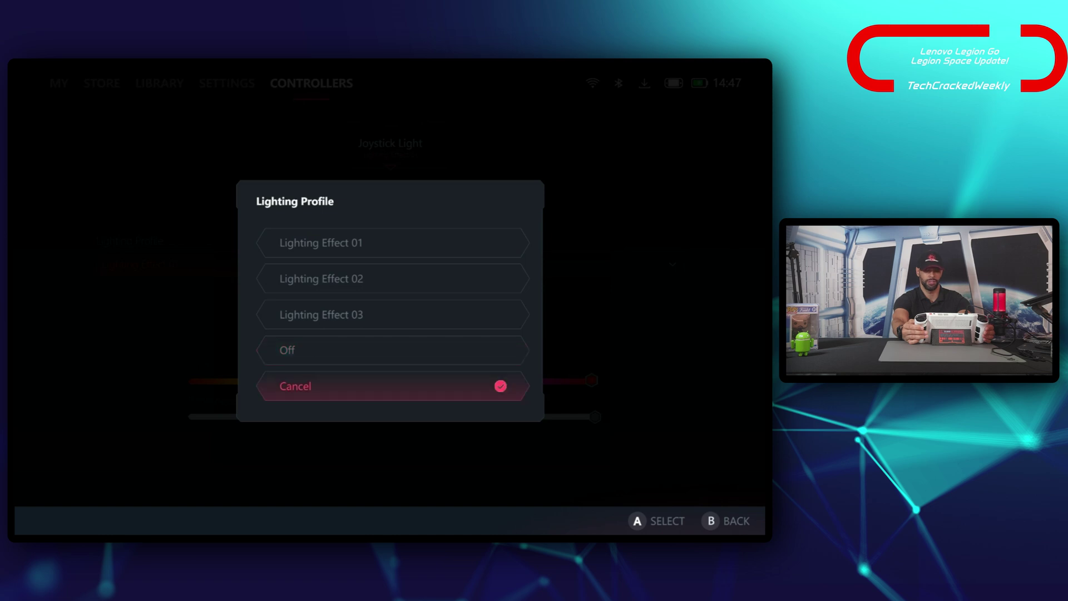
pyautogui.press('Return')
# Step: Look through the lighting effects, including Blinking and Dynamic Color, keeping Solid
pyautogui.press('Right')
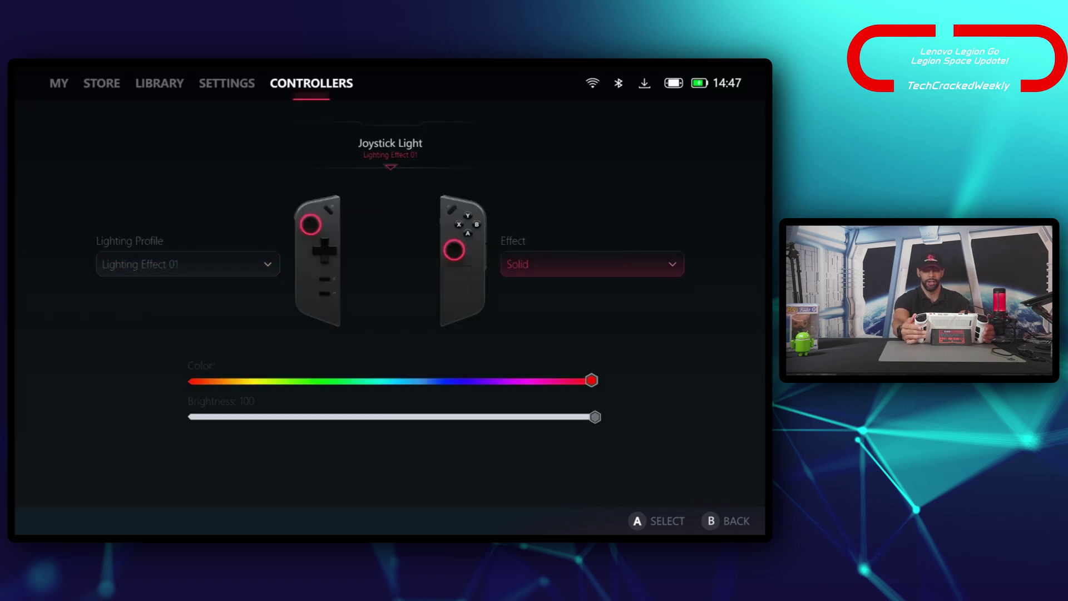
pyautogui.press('Return')
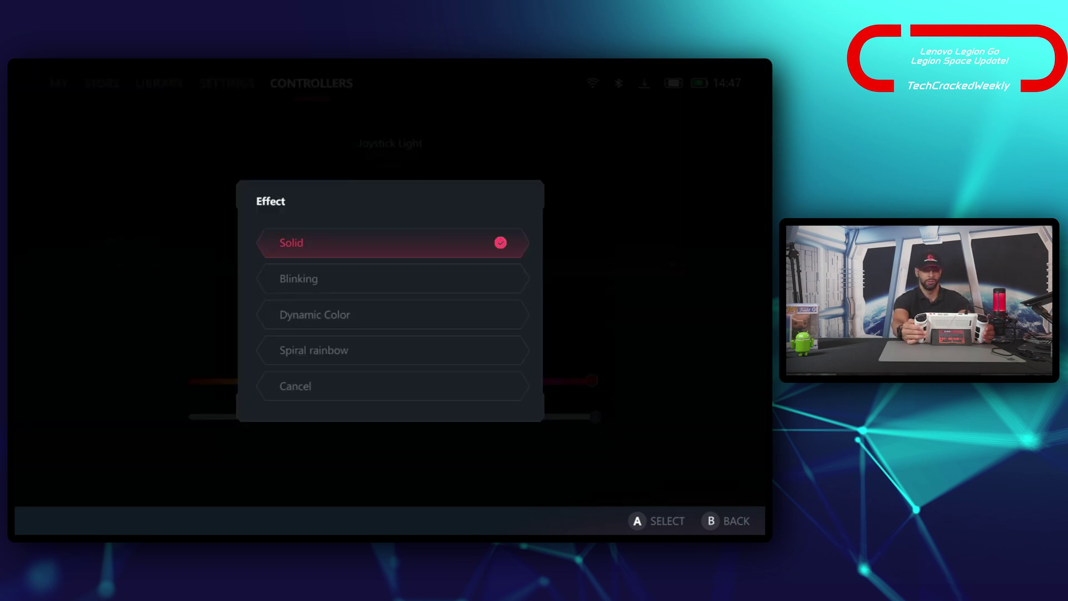
pyautogui.press('Down')
pyautogui.press('Down')
pyautogui.press('Down')
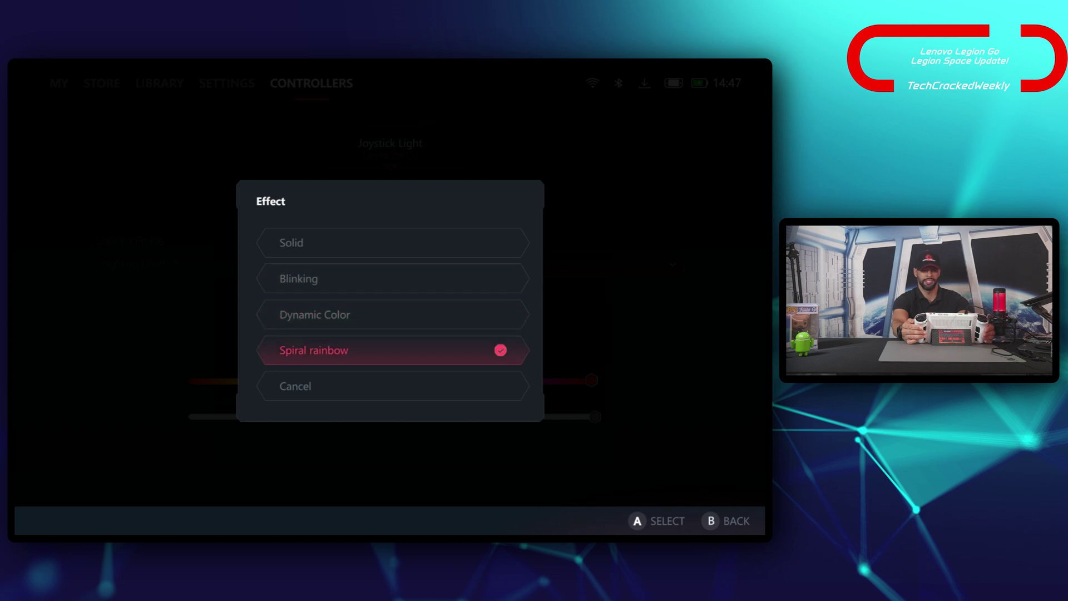
pyautogui.press('Up')
pyautogui.press('Up')
pyautogui.press('Up')
pyautogui.press('Down')
pyautogui.press('Down')
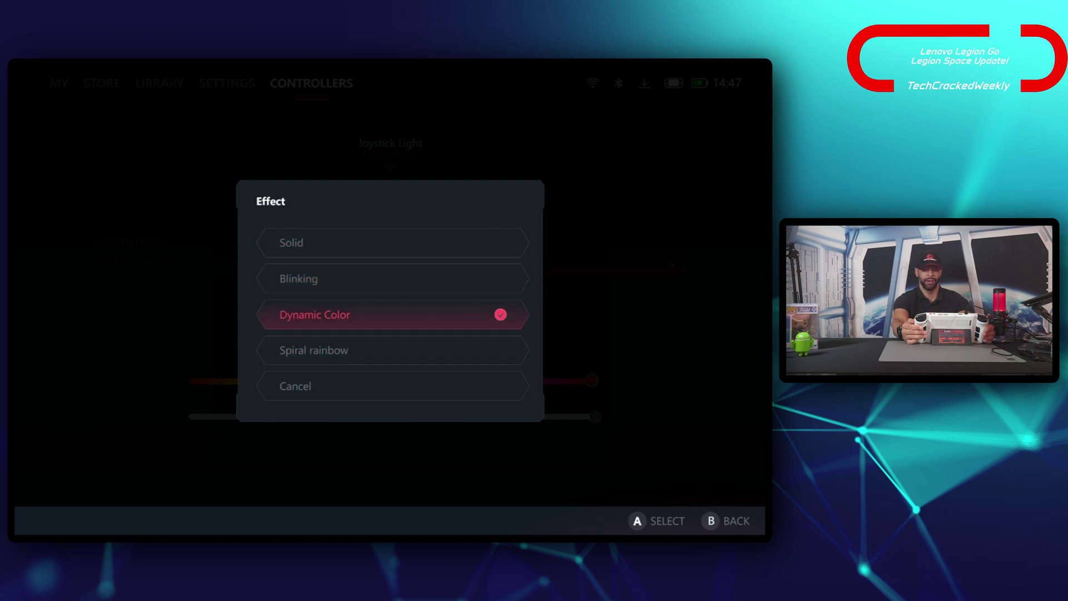
pyautogui.press('Down')
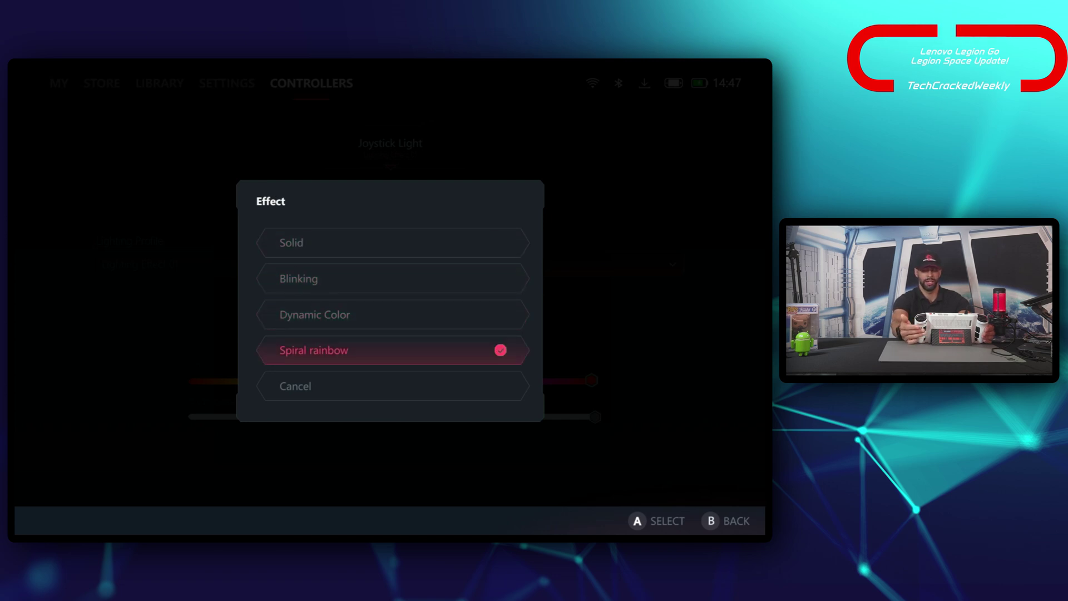
pyautogui.press('Down')
pyautogui.press('Return')
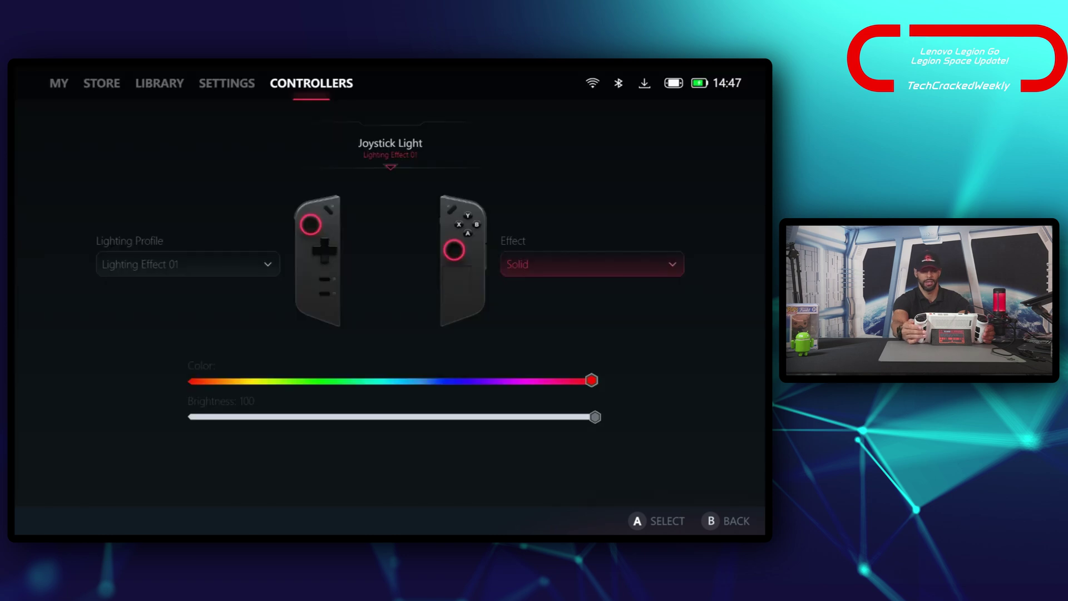
# Step: Shift the light colour to magenta and back to red, restore brightness to 100, and exit
pyautogui.press('Down')
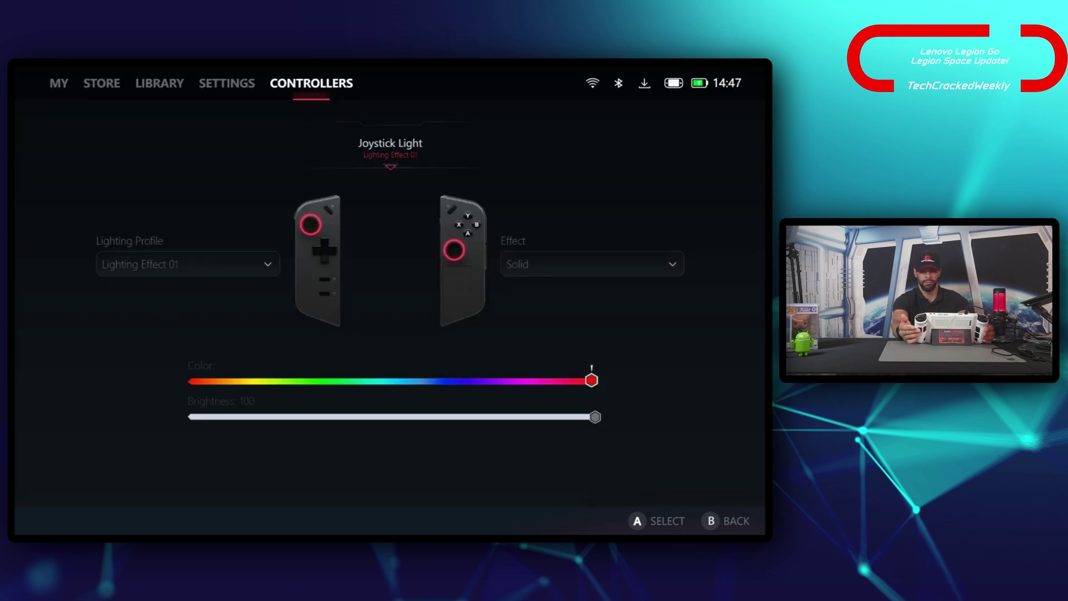
pyautogui.press('Left')
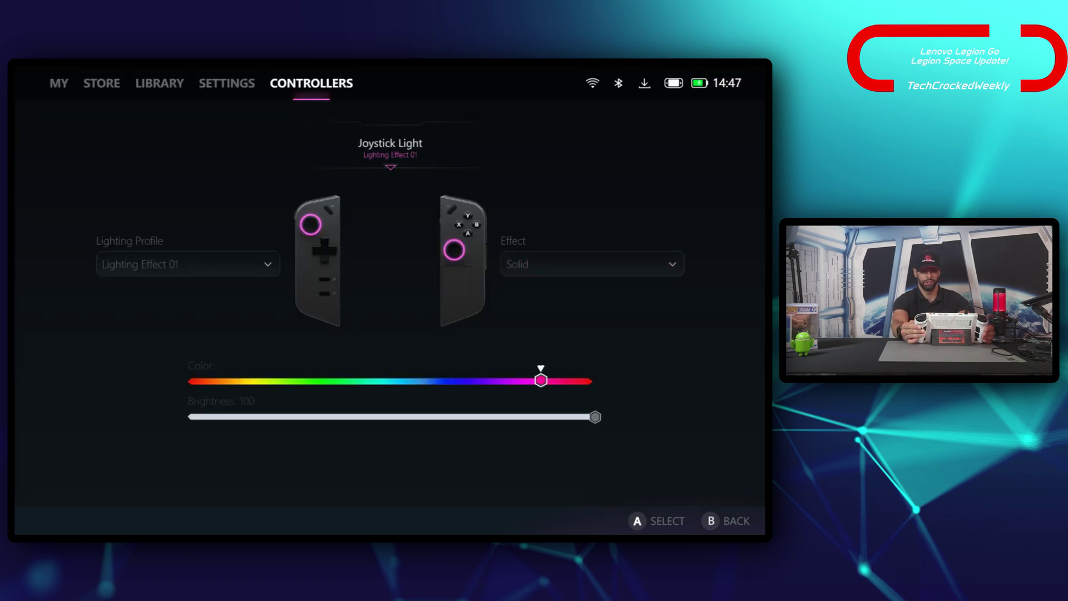
pyautogui.press('Left')
pyautogui.press('Right')
pyautogui.press('Right')
pyautogui.press('Right')
pyautogui.press('Right')
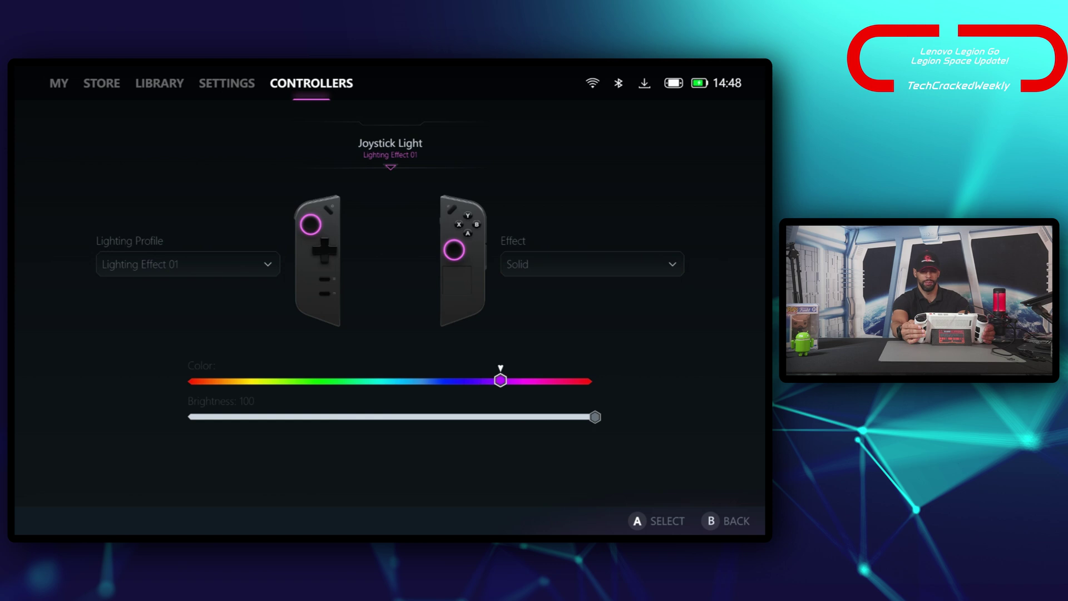
pyautogui.press('Right')
pyautogui.press('Right')
pyautogui.press('Down')
pyautogui.press('Left')
pyautogui.press('Left')
pyautogui.press('Left')
pyautogui.press('Left')
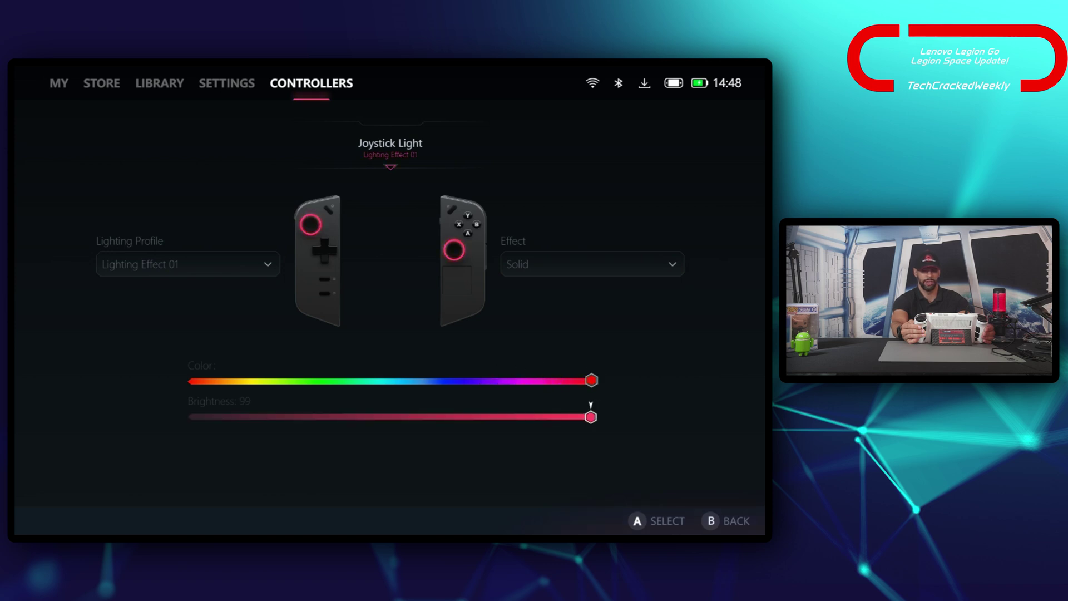
pyautogui.press('Left')
pyautogui.press('Left')
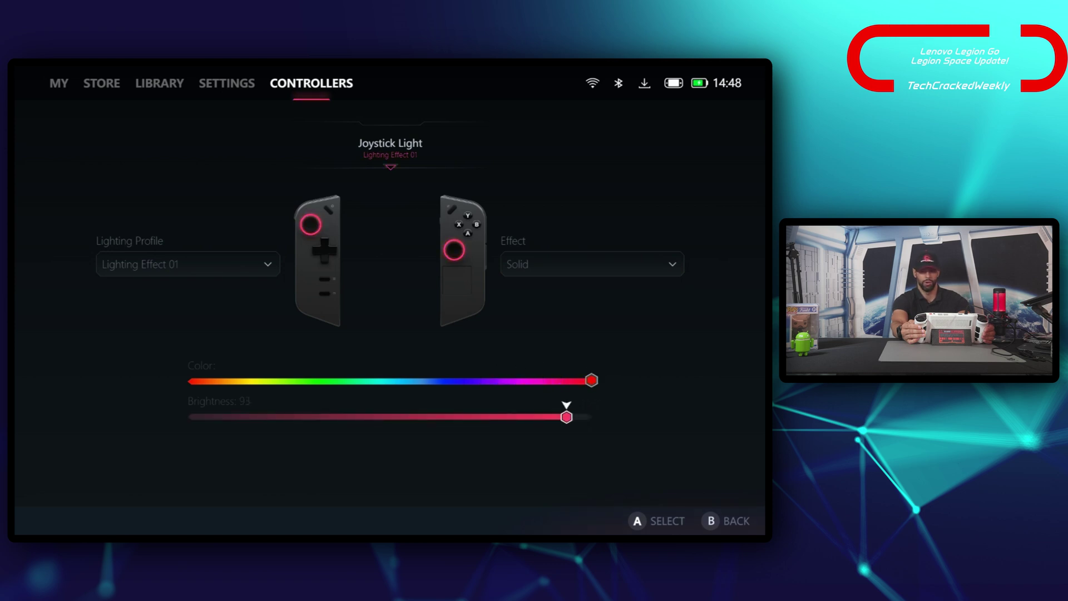
pyautogui.press('Right')
pyautogui.press('Right')
pyautogui.press('Right')
pyautogui.press('Right')
pyautogui.press('Right')
pyautogui.press('Right')
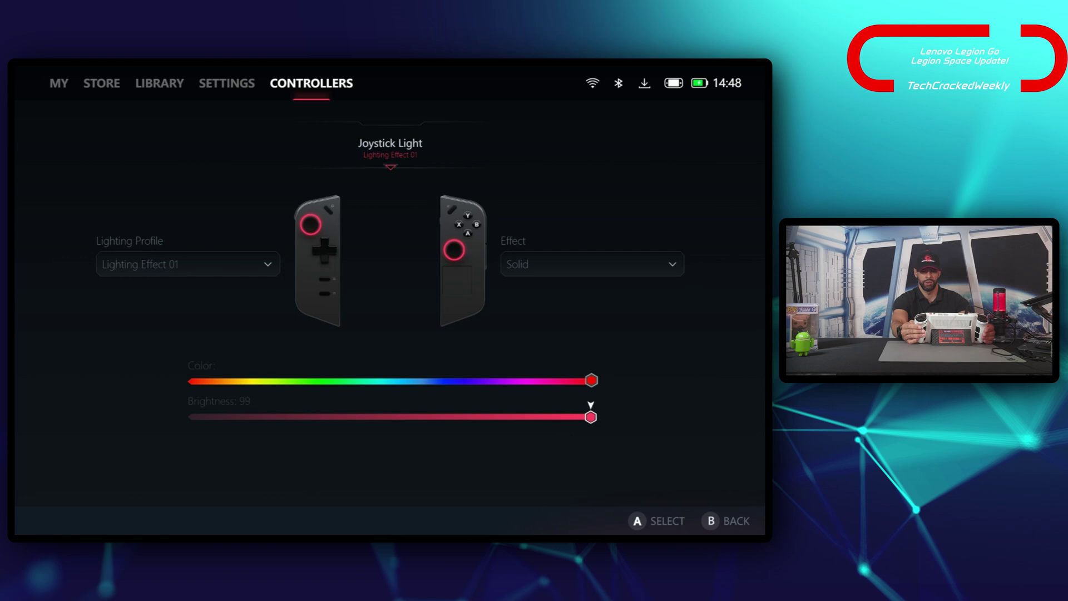
pyautogui.press('Up')
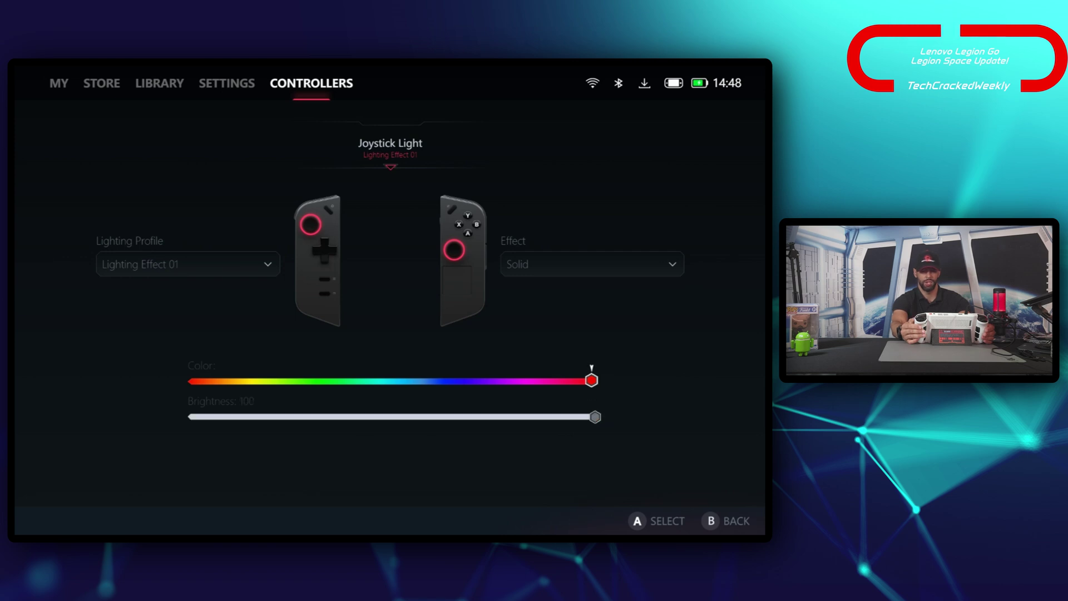
pyautogui.press('Escape')
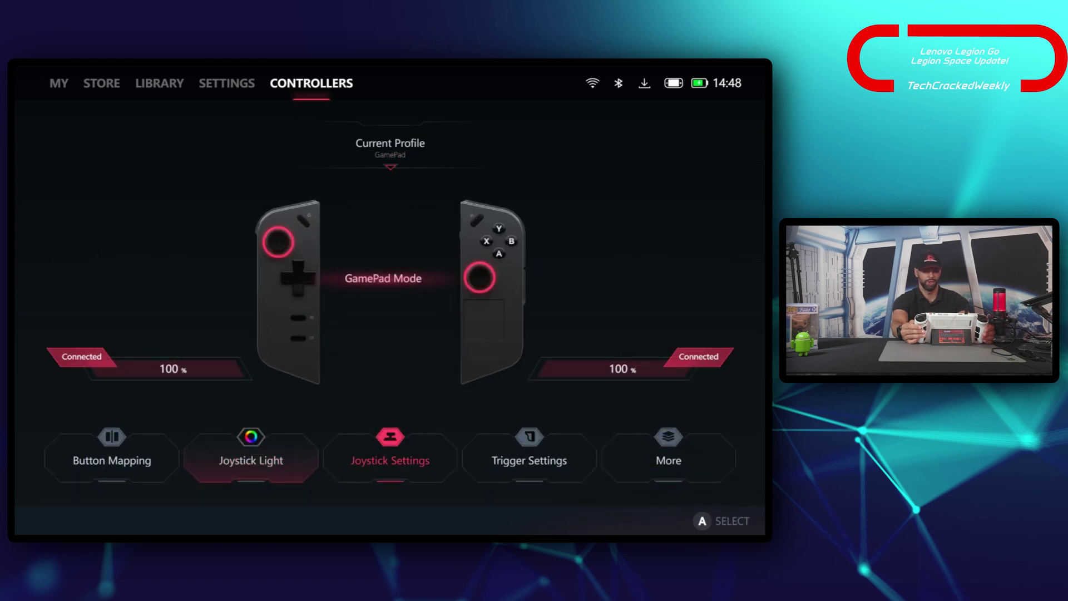
pyautogui.press('Right')
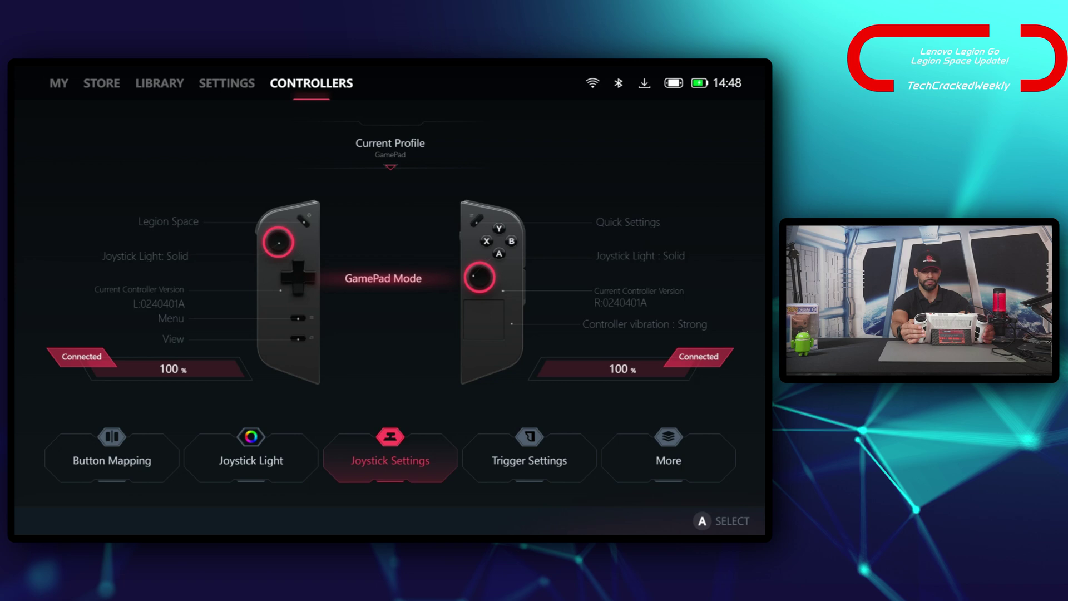
pyautogui.press('Return')
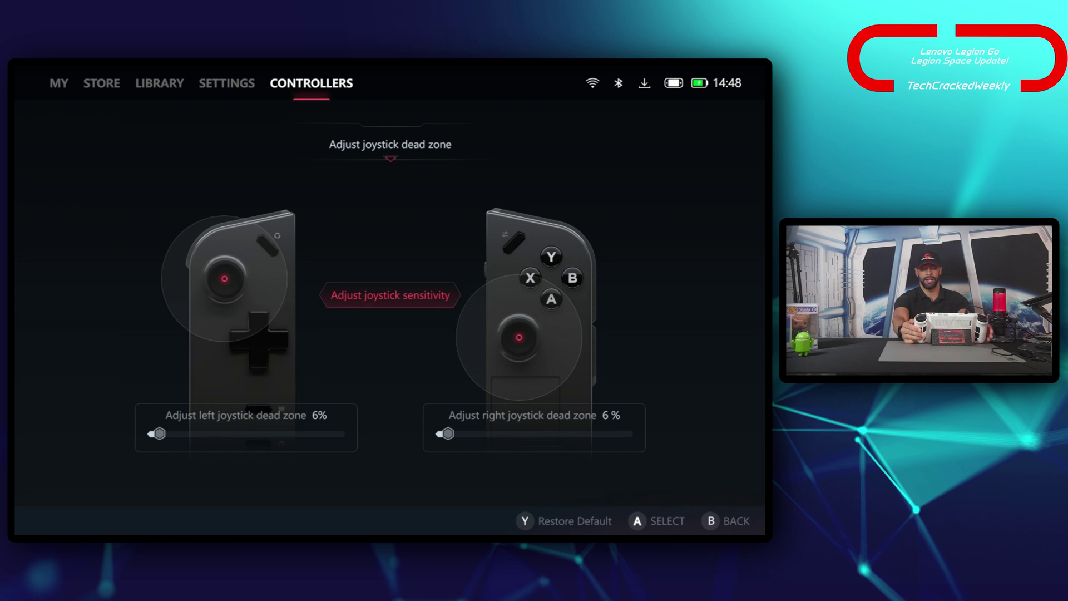
pyautogui.press('Escape')
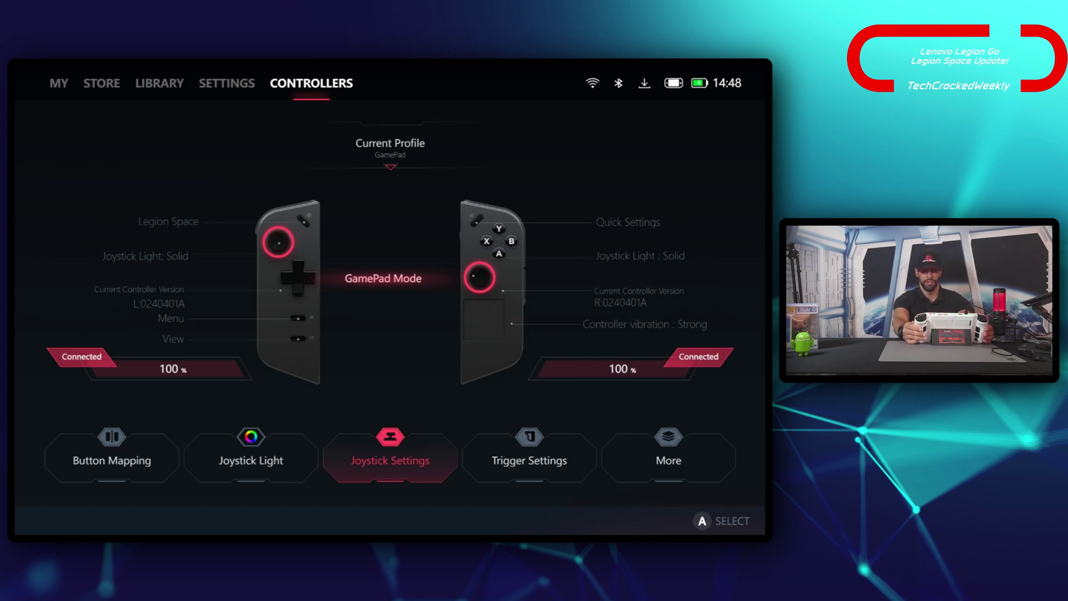
pyautogui.press('Right')
pyautogui.press('Return')
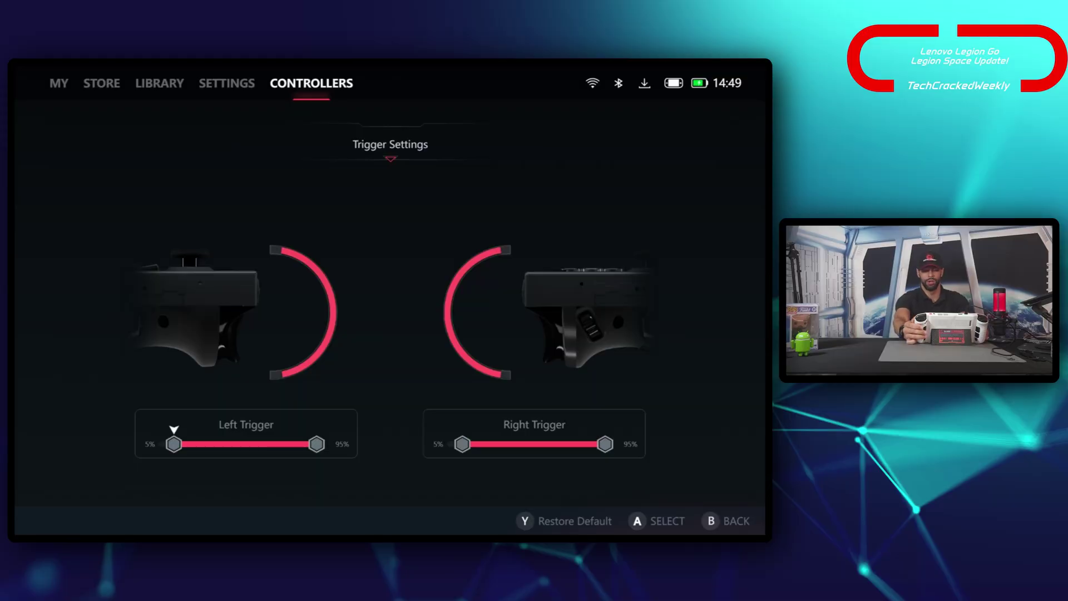
pyautogui.press('Escape')
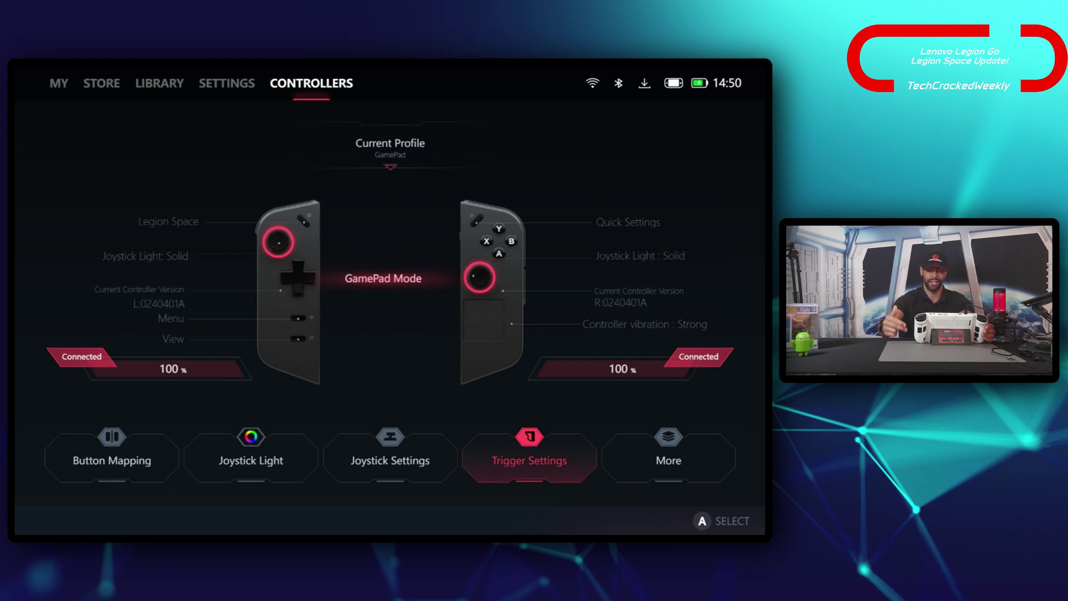
# Step: Open the More page and step through controller mode, input test, gyro and touchpad settings
pyautogui.click(668, 453)
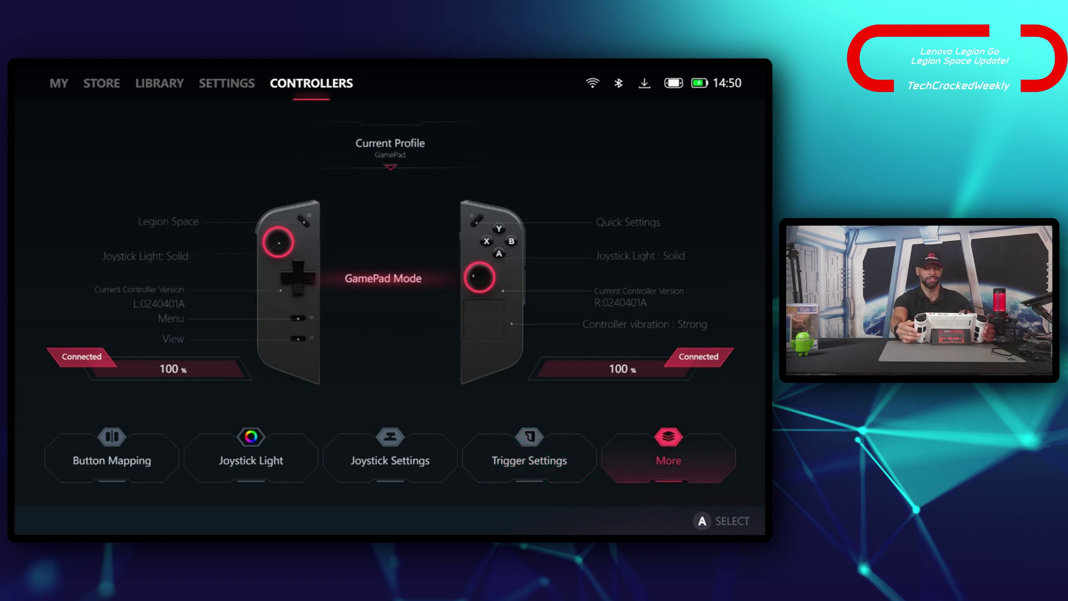
pyautogui.press('Return')
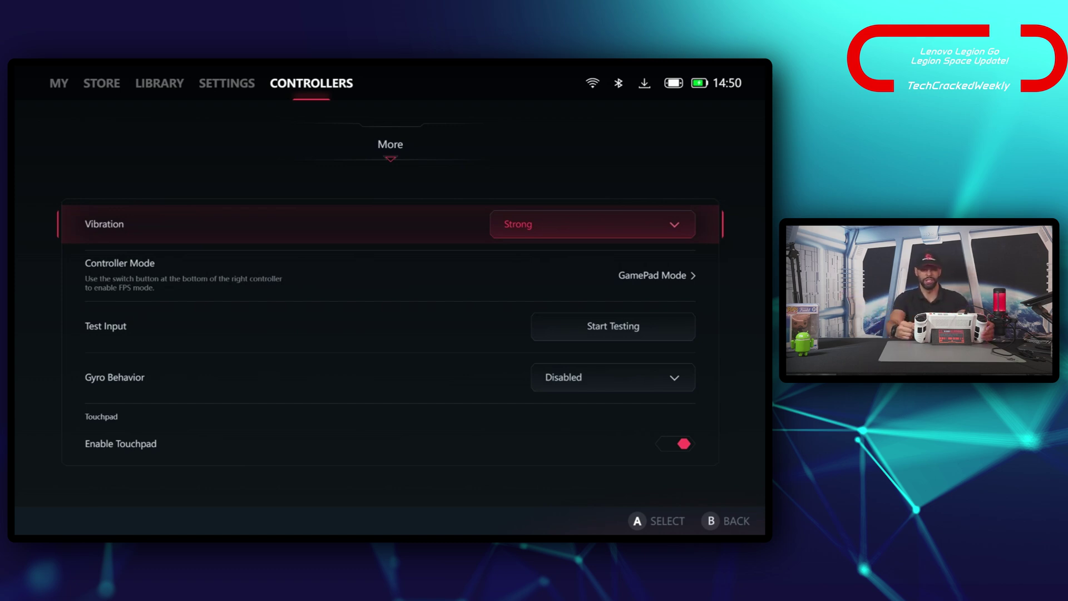
pyautogui.click(389, 275)
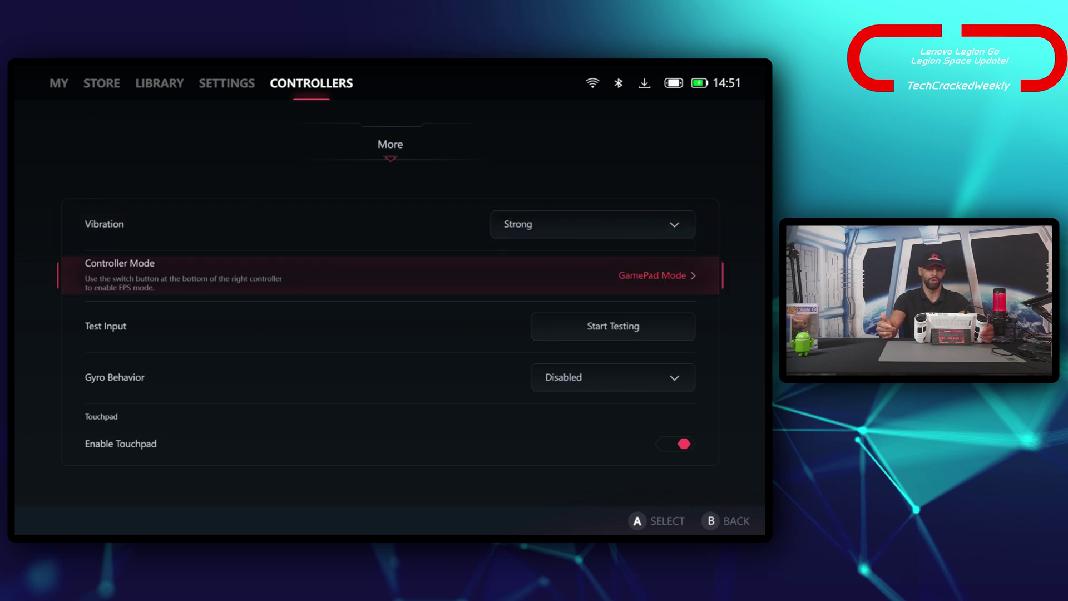
pyautogui.click(356, 326)
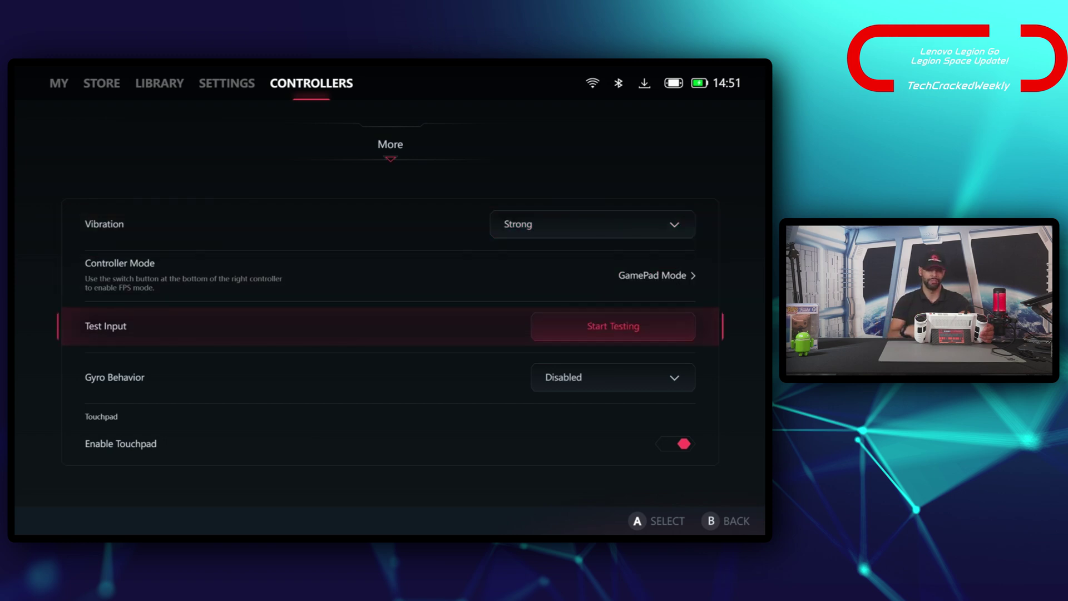
pyautogui.click(356, 377)
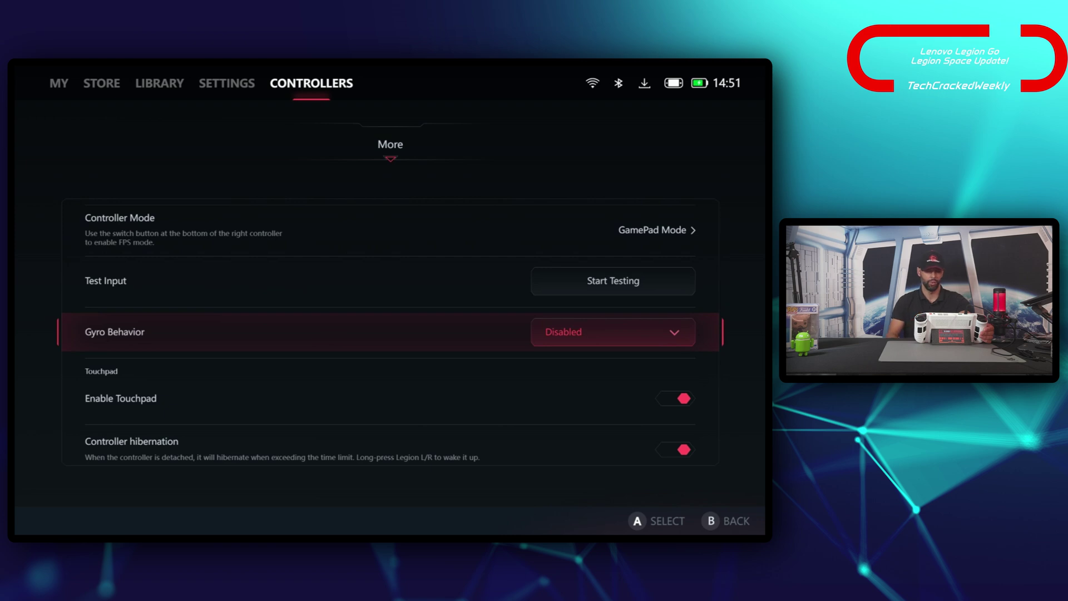
pyautogui.click(356, 399)
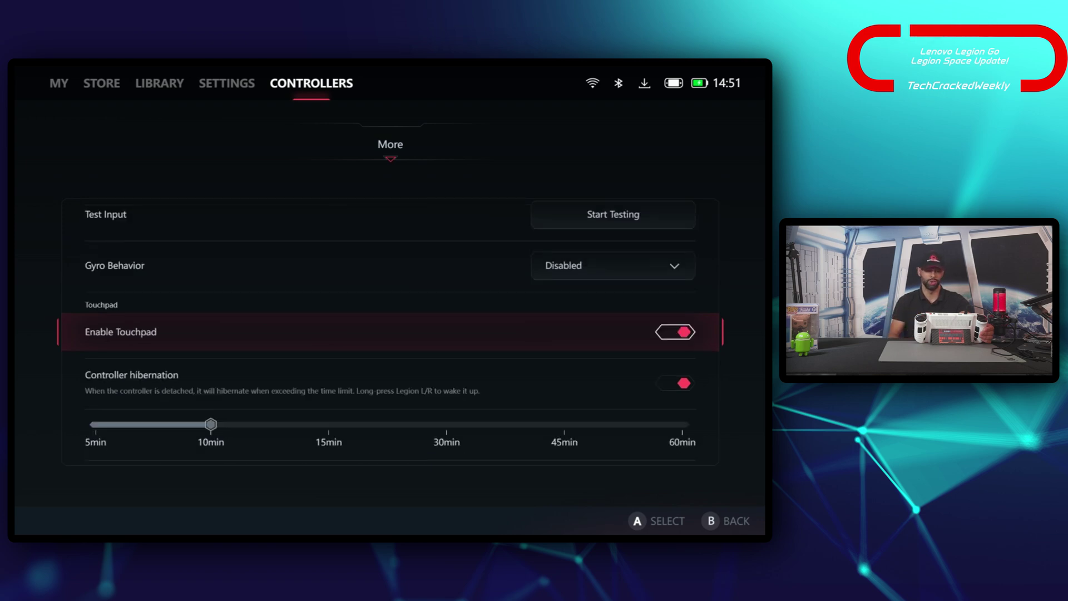
pyautogui.click(356, 383)
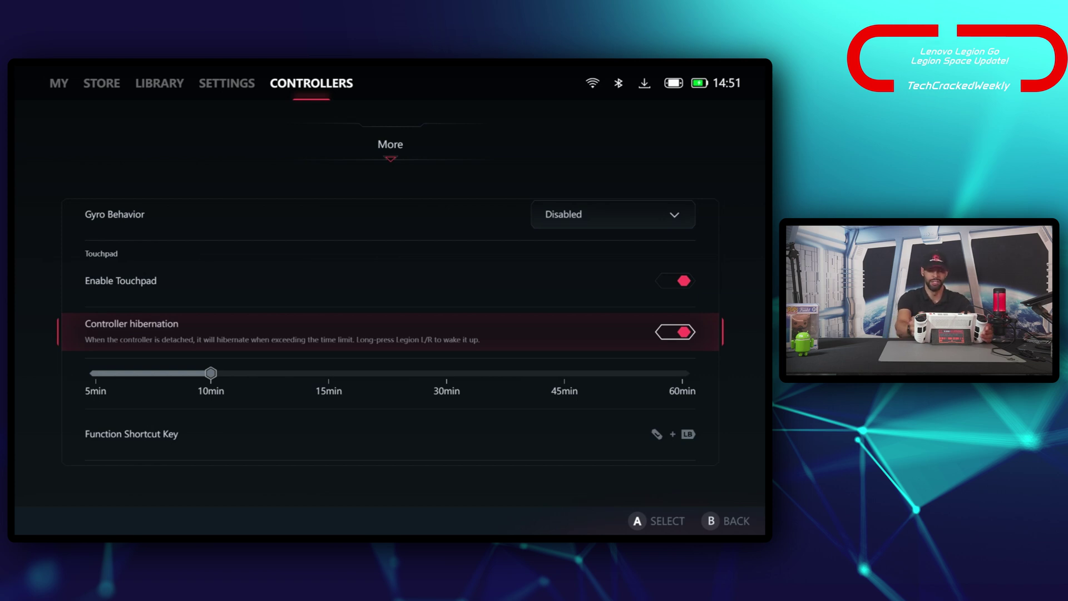
# Step: Raise the hibernation time to 30min and set it back to 10min
pyautogui.click(210, 373)
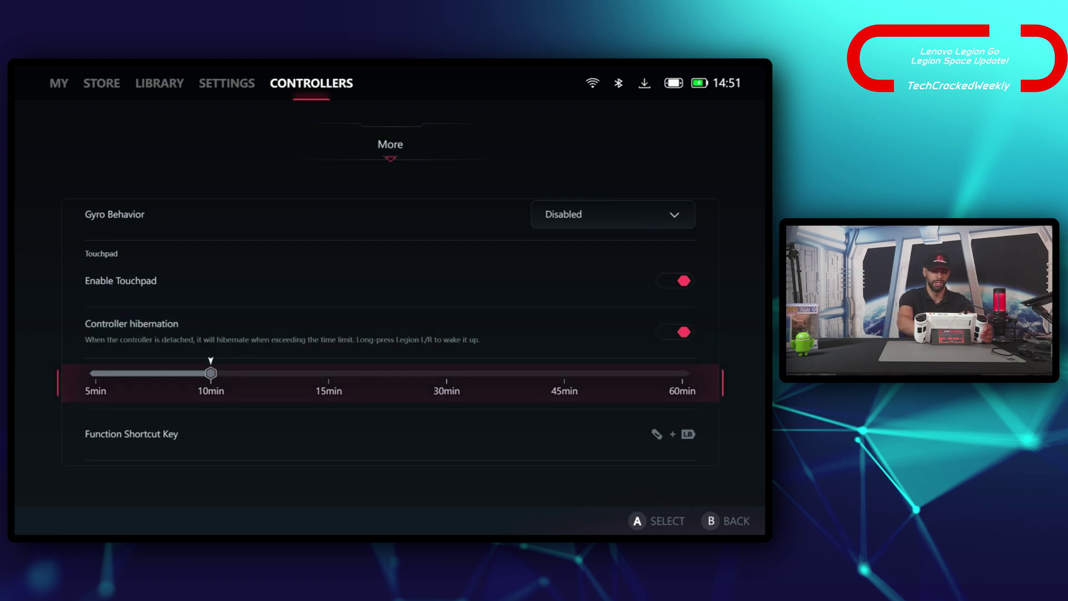
pyautogui.press('Right')
pyautogui.press('Right')
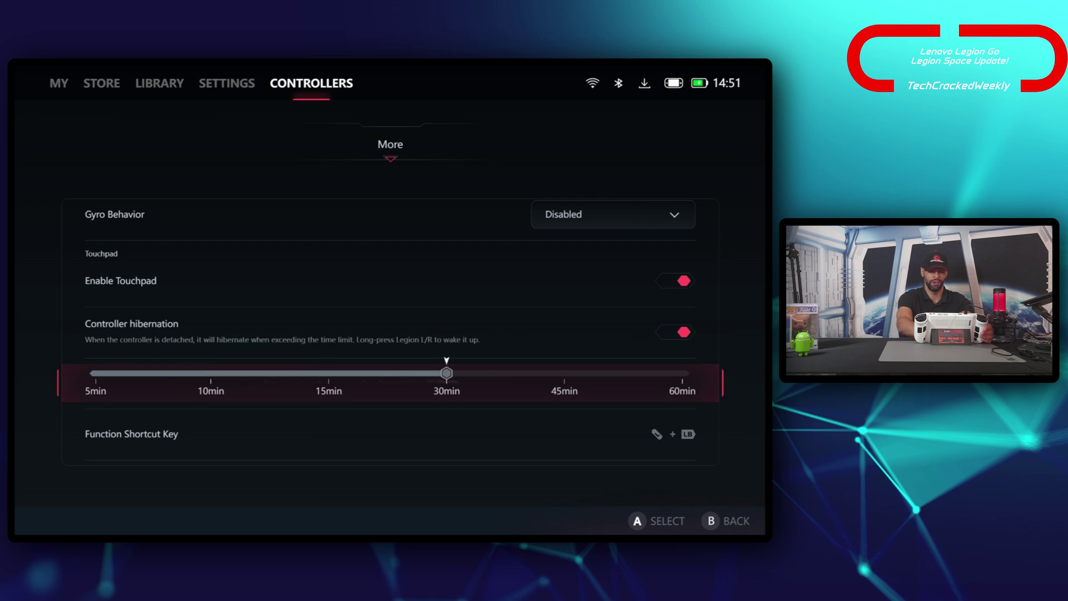
pyautogui.press('Left')
pyautogui.press('Left')
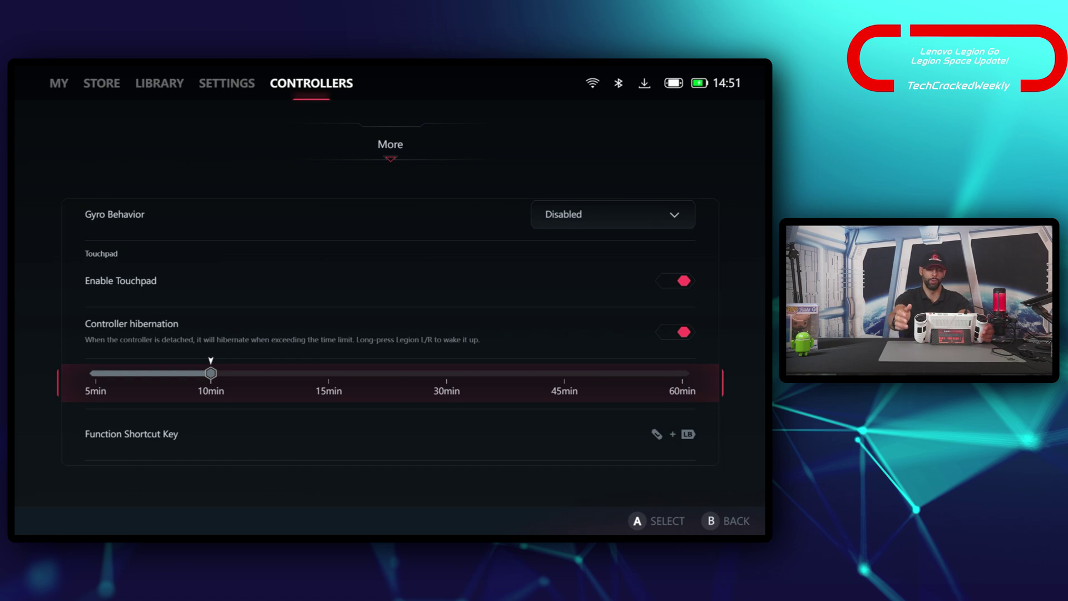
pyautogui.press('Down')
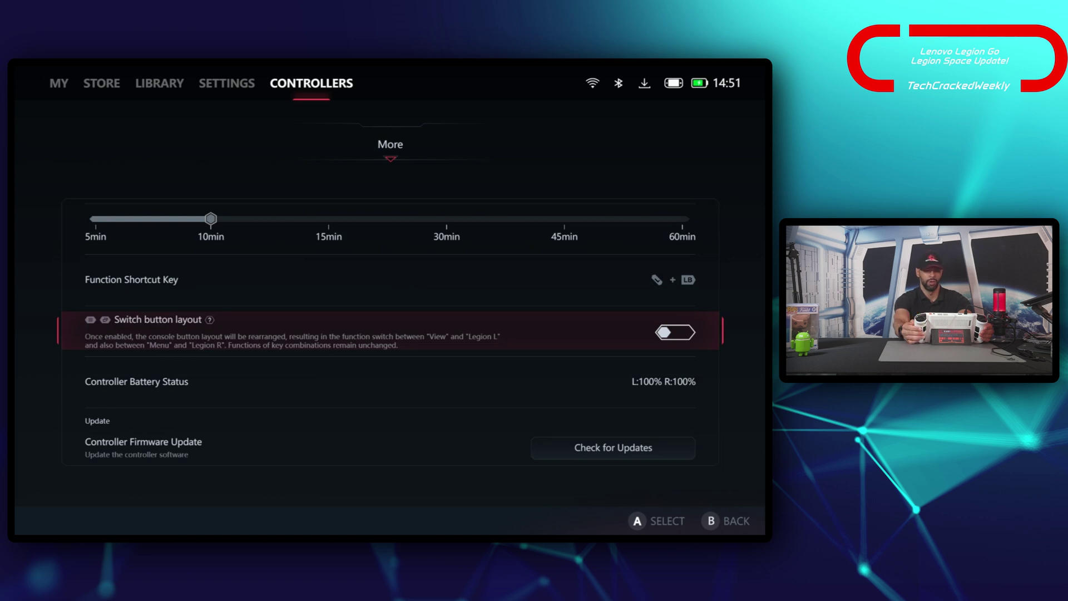
# Step: Check for controller firmware updates, dismiss the no-updates message, and move to the Store
pyautogui.click(613, 448)
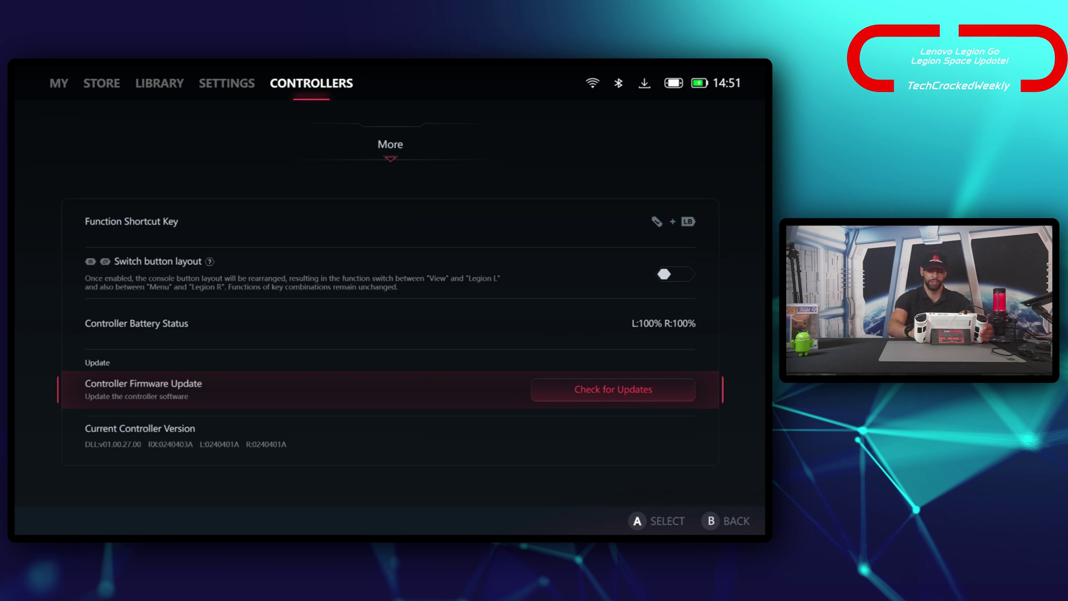
pyautogui.press('Return')
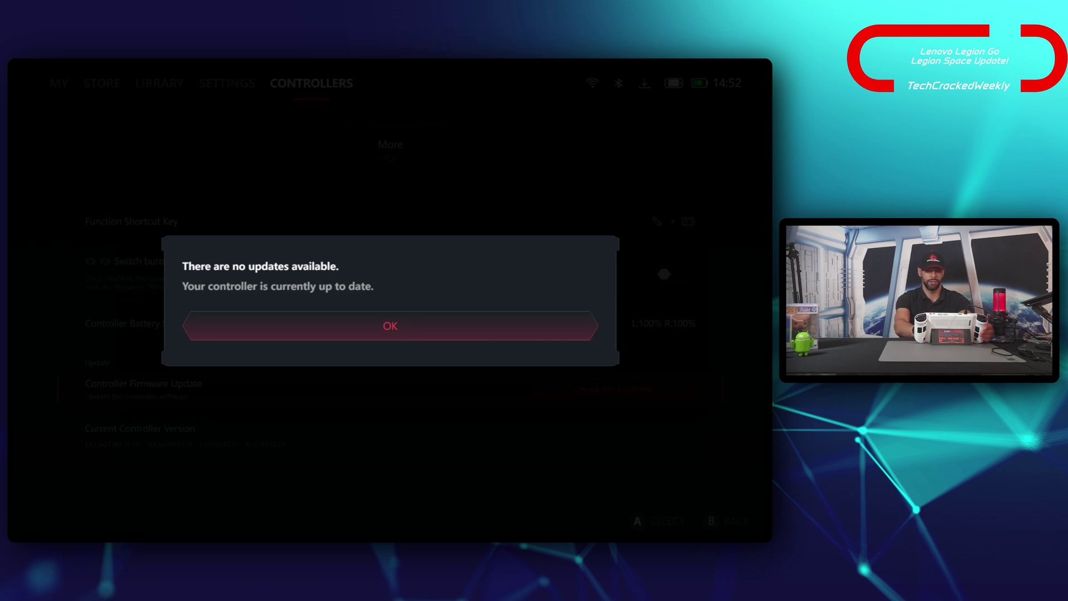
pyautogui.press('Return')
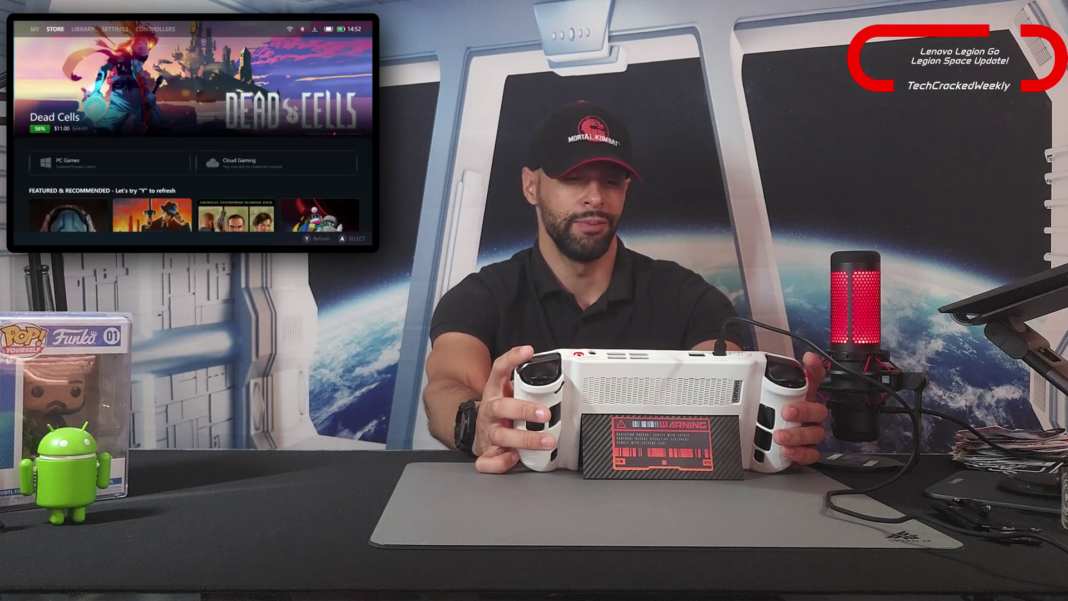
pyautogui.press('Left')
# Step: Move from the Store to the Library page listing platforms and installed games
pyautogui.press('Right')
pyautogui.press('Right')
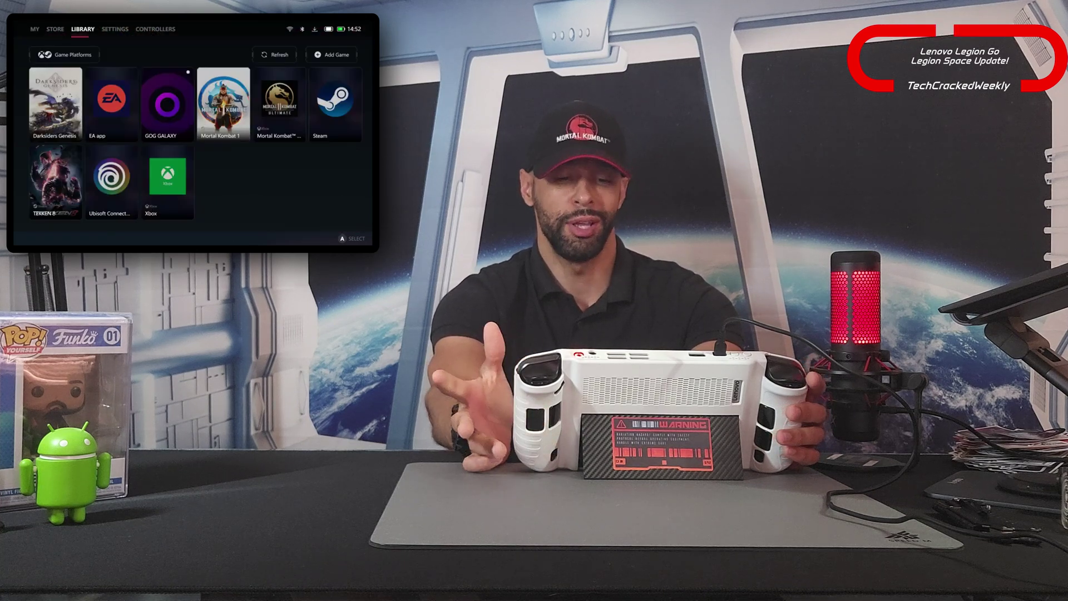